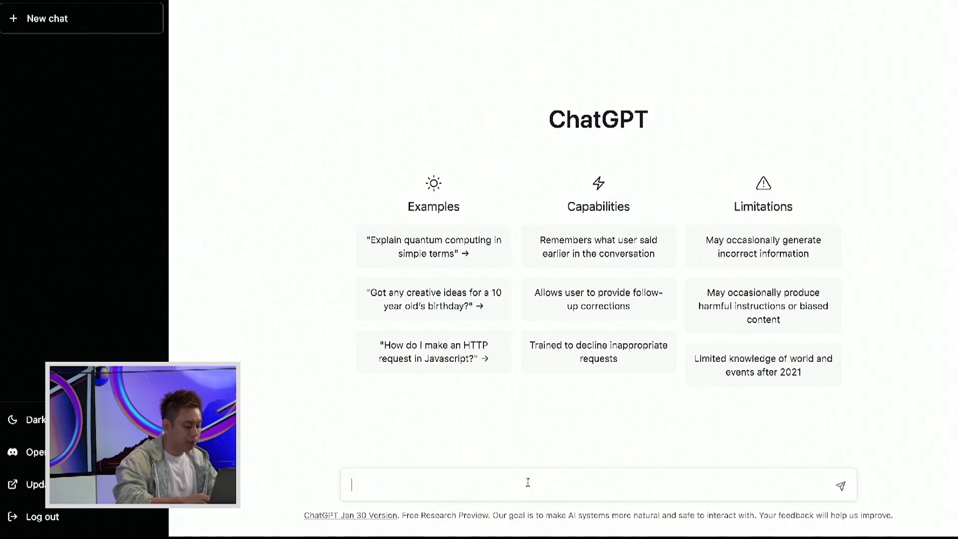
# Ask ChatGPT "do you know what prompts are" and get its explanation.
pyautogui.write('do you ')
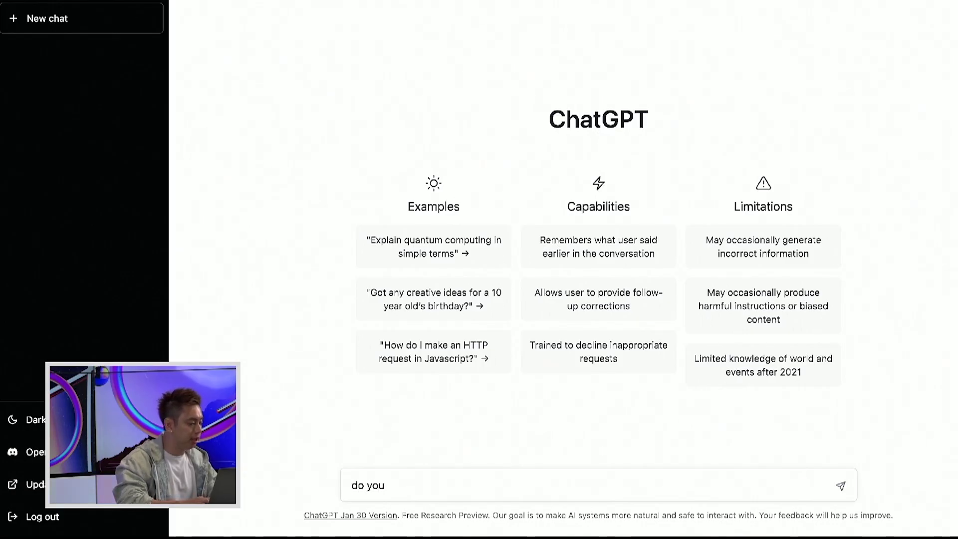
pyautogui.write('know what')
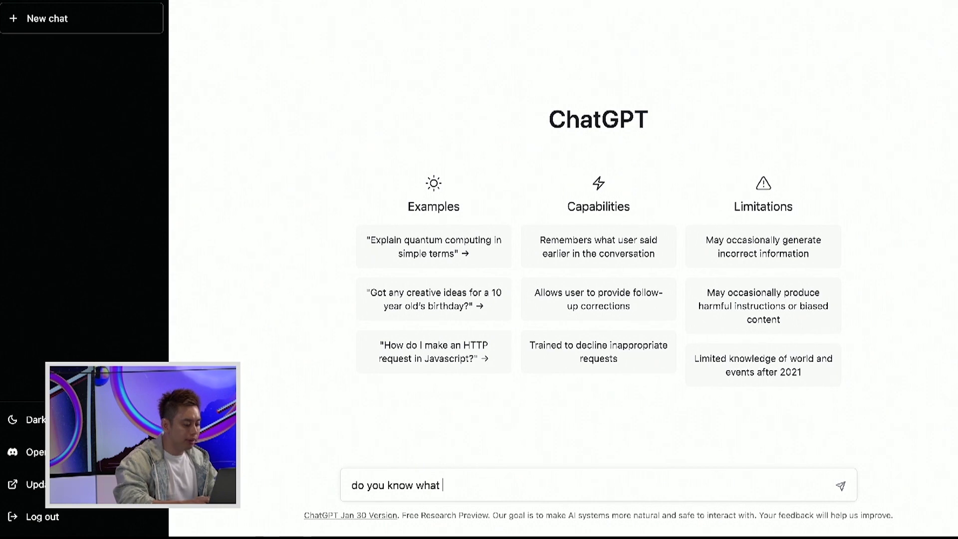
pyautogui.write(' prompts are')
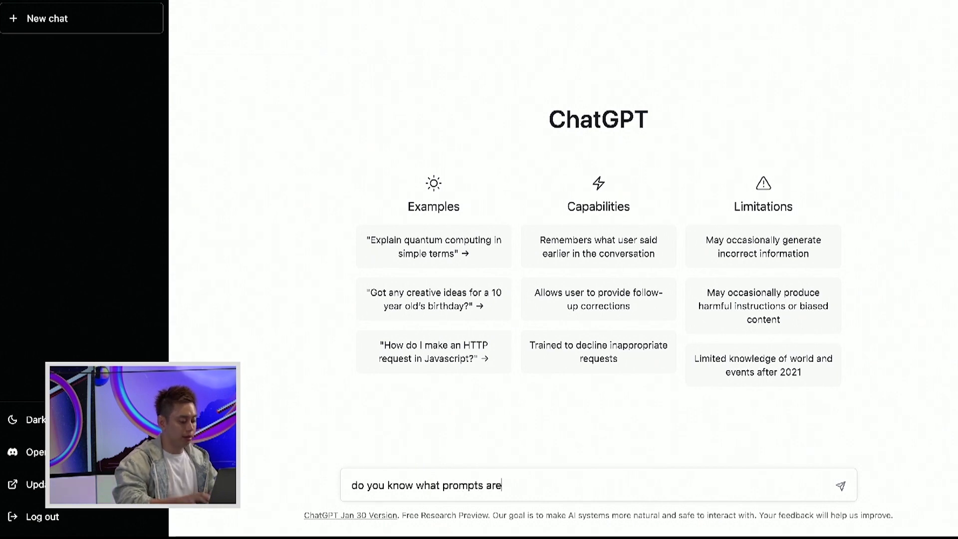
pyautogui.press('Return')
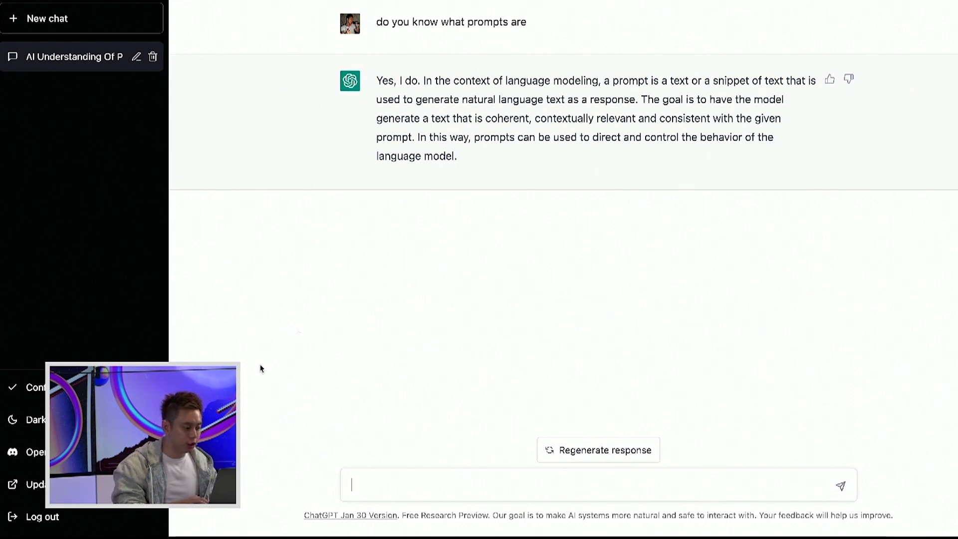
pyautogui.moveTo(440, 100); pyautogui.dragTo(628, 101)
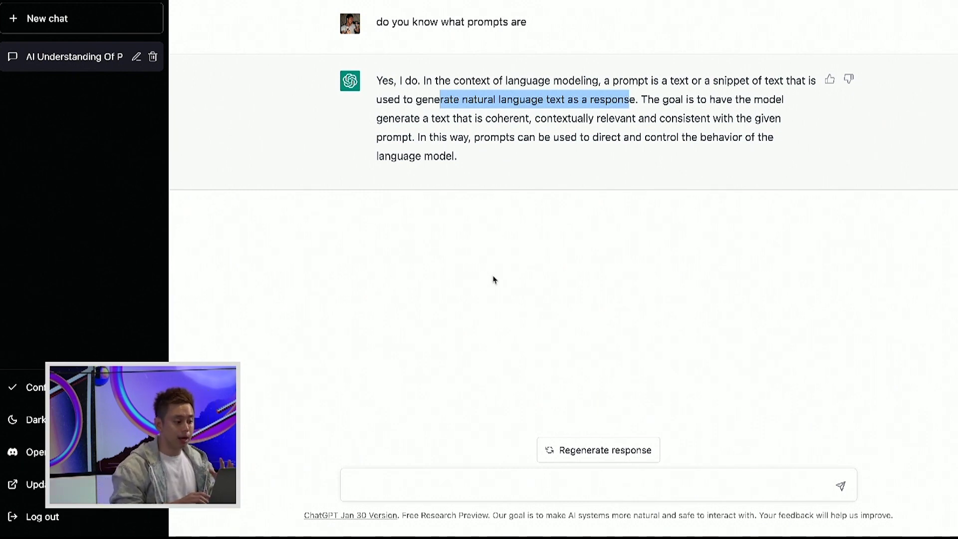
pyautogui.click(382, 481)
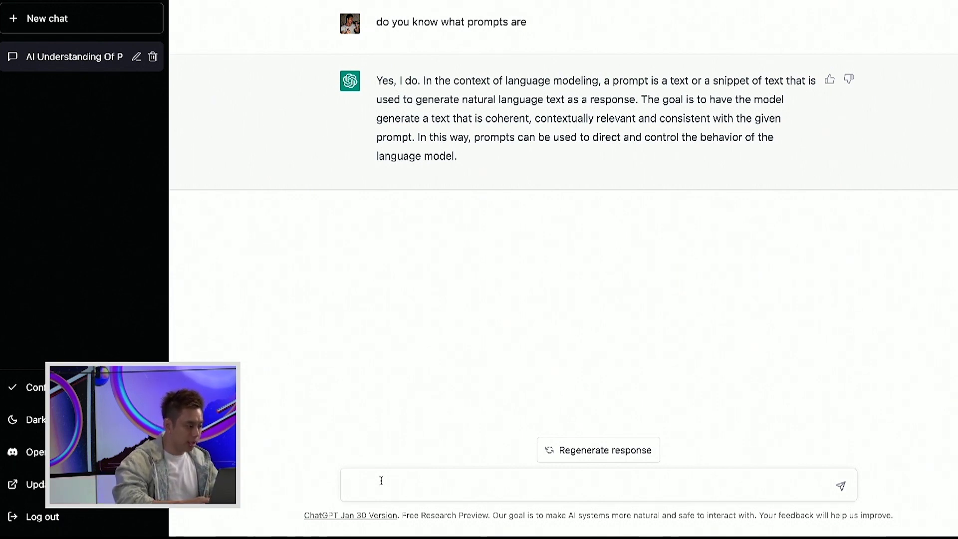
# Tell ChatGPT that Midjourney uses comma-separated text prompts, ask it to generate some, and review its reply.
pyautogui.write('there is a')
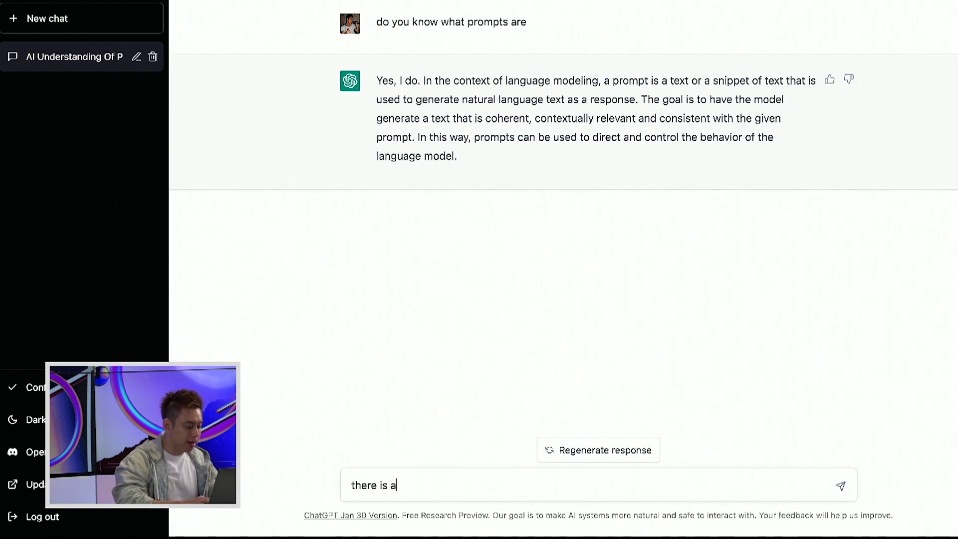
pyautogui.write('nother AI like you called mid journey and we')
pyautogui.write(' give it text prompts based on our imagination and it creates images out of those prompts, the w')
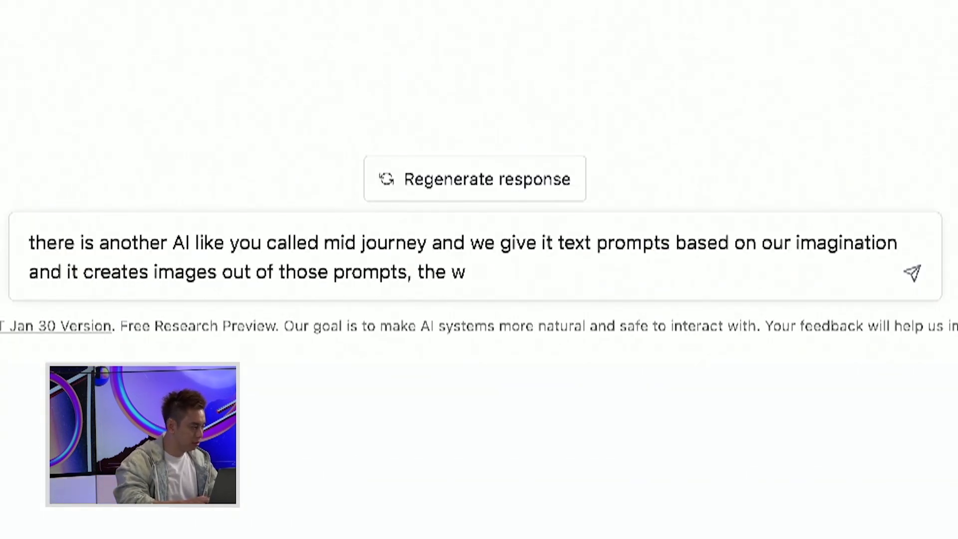
pyautogui.write('ay we describe the image is we use text tokens separated by commas, can')
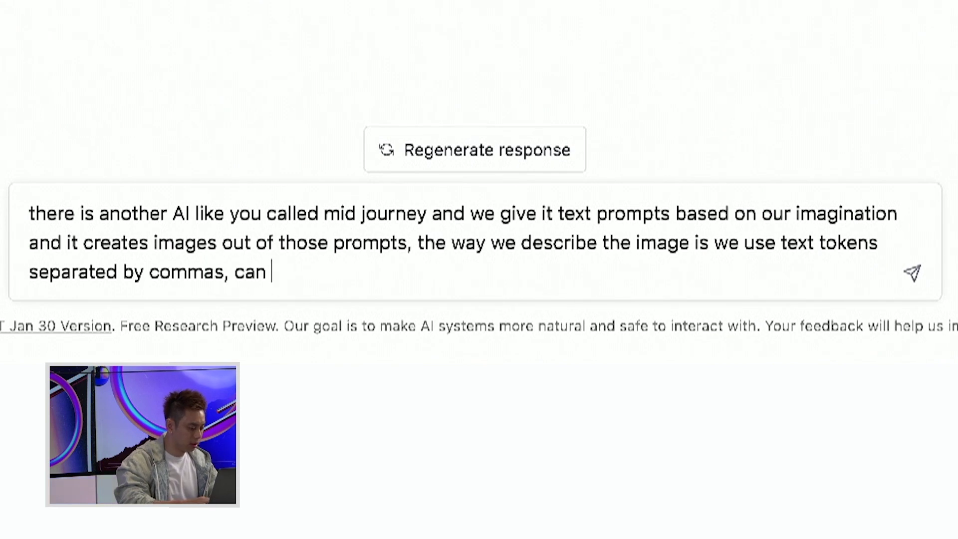
pyautogui.write(' i give you some examples and you generate some of these prompts for me?')
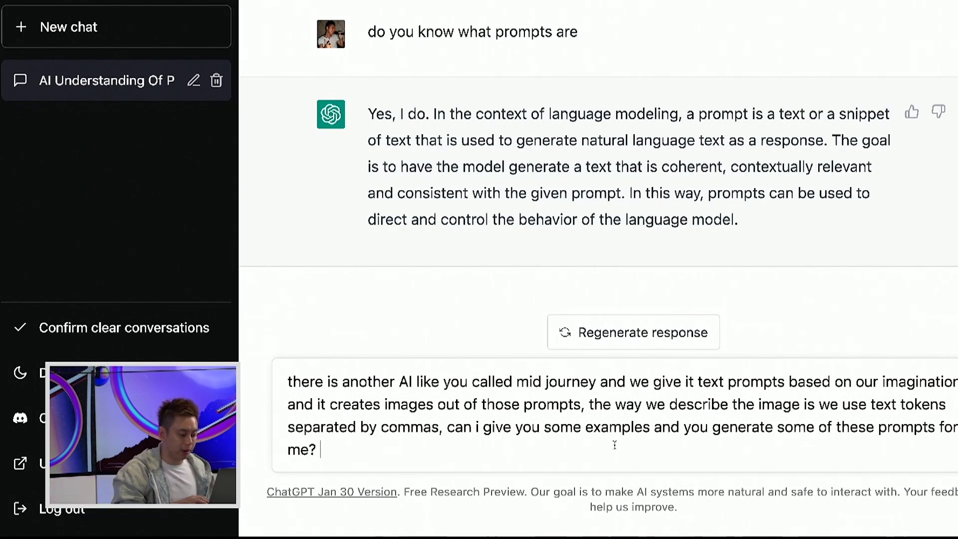
pyautogui.press('Return')
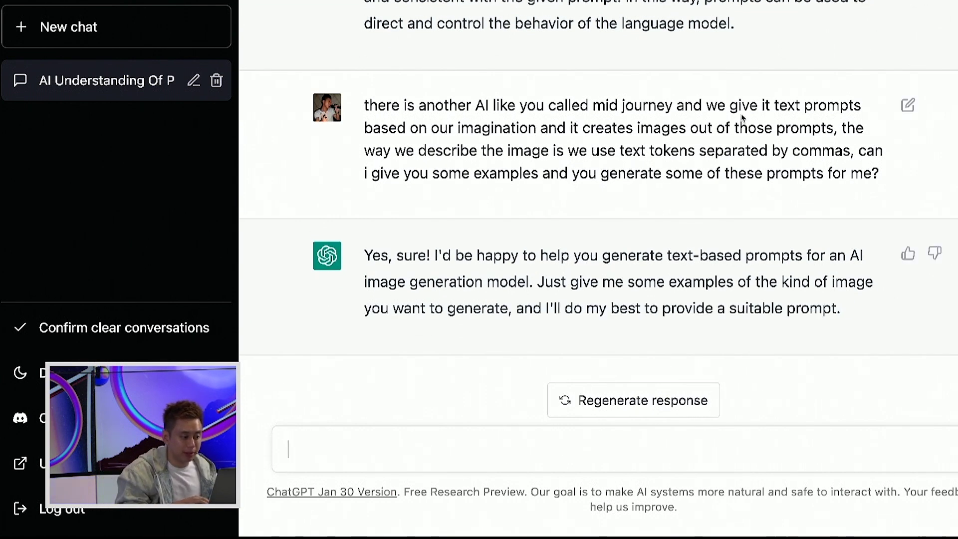
pyautogui.moveTo(510, 129); pyautogui.dragTo(773, 128)
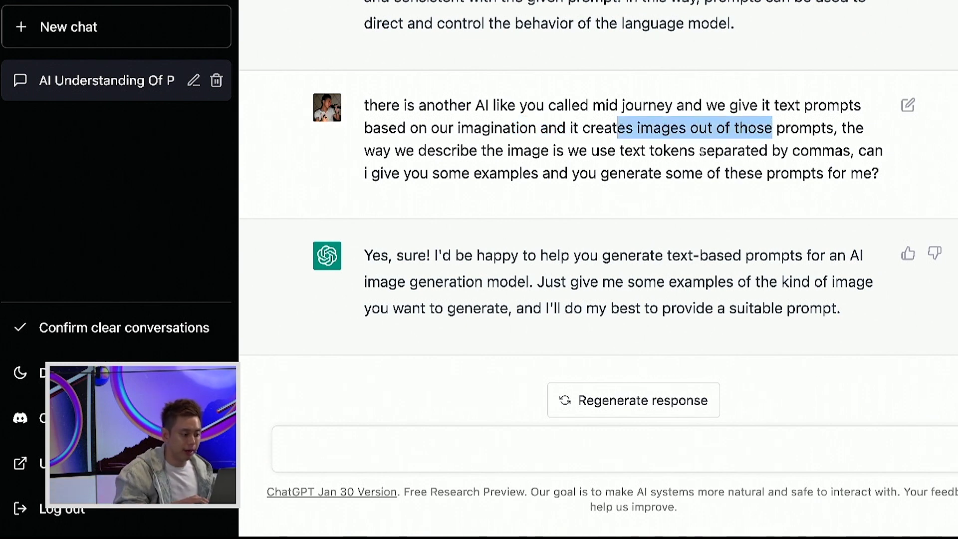
pyautogui.moveTo(404, 173); pyautogui.dragTo(558, 174)
pyautogui.moveTo(653, 173); pyautogui.dragTo(816, 175)
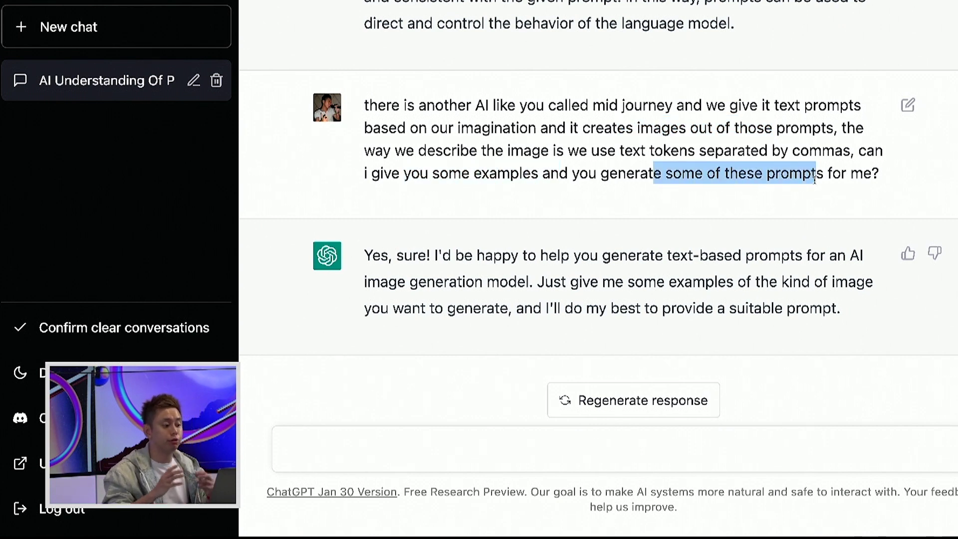
pyautogui.click(549, 282)
pyautogui.moveTo(584, 282); pyautogui.dragTo(515, 304)
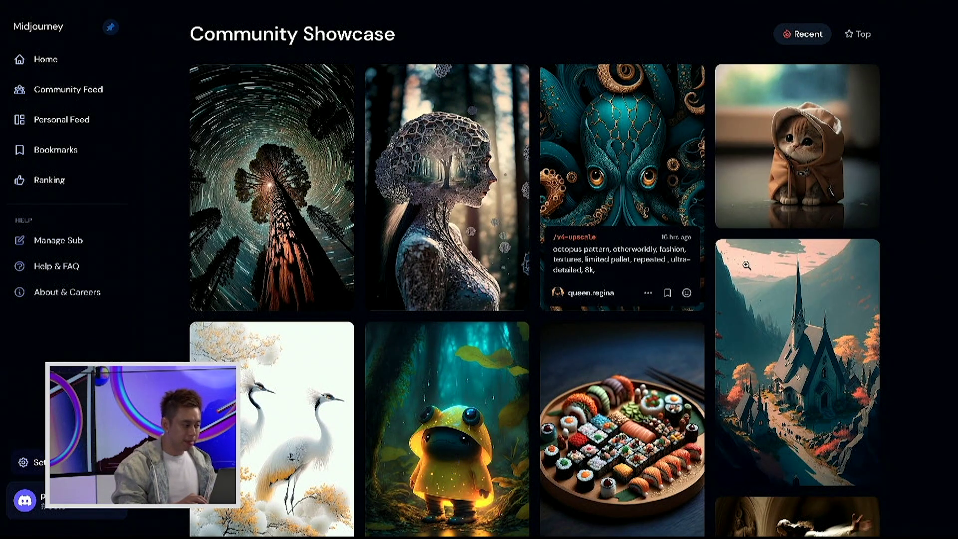
# Zoom the Community Showcase to 125% and copy the giant sequoia time-lapse image's prompt.
pyautogui.scroll(-3, 328, 193)
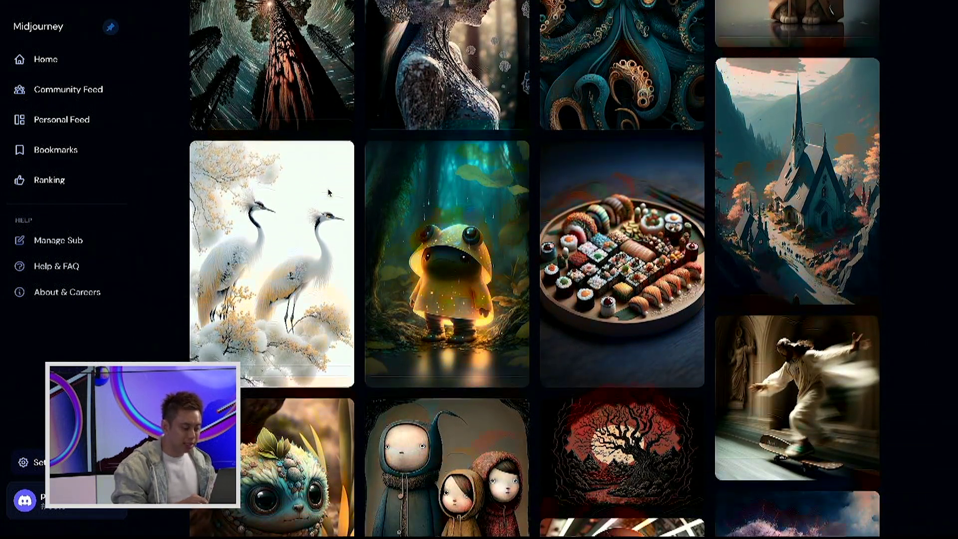
pyautogui.scroll(3, 328, 192)
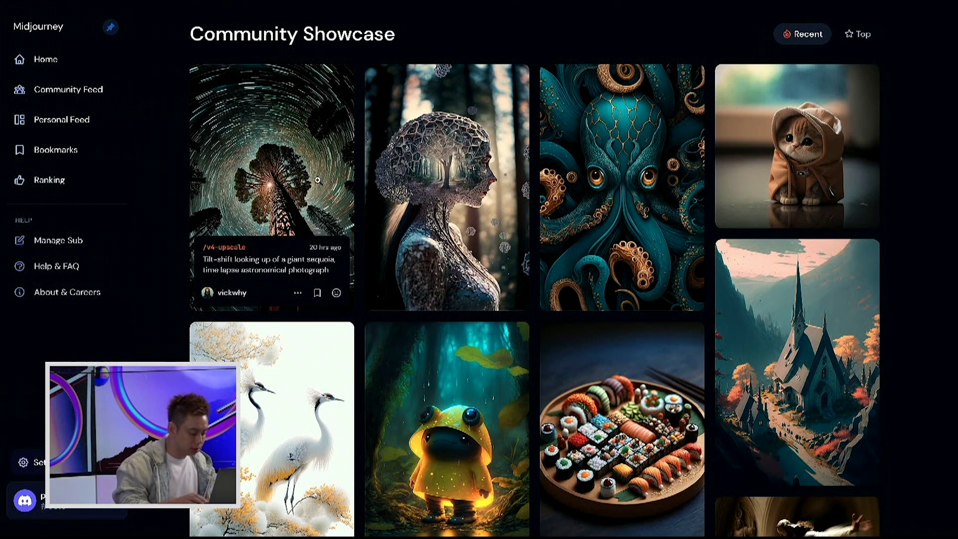
pyautogui.hotkey('ctrl', '+')
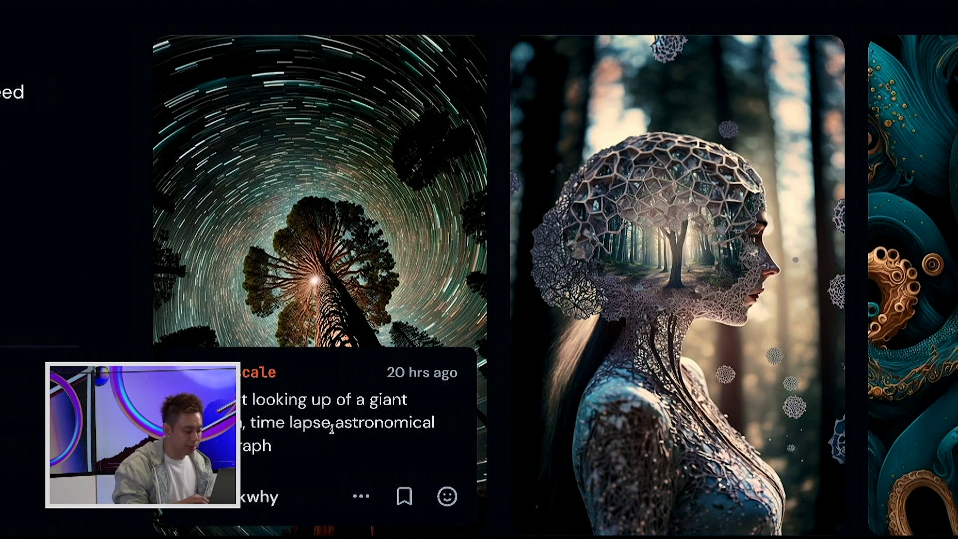
pyautogui.click(361, 496)
pyautogui.moveTo(353, 274)
pyautogui.moveTo(310, 247)
pyautogui.click(493, 205)
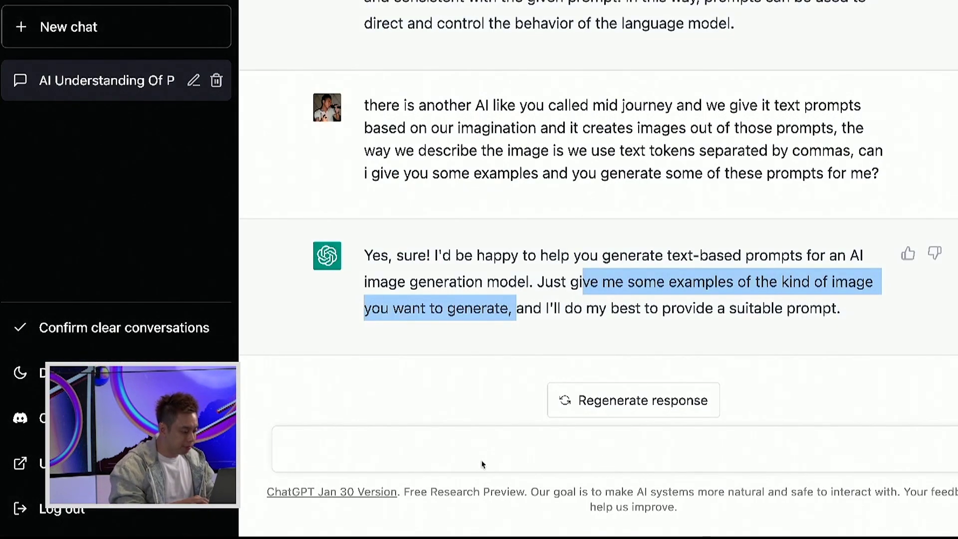
# Send ChatGPT "Here is an example:" followed by the pasted sequoia prompt.
pyautogui.click(483, 464)
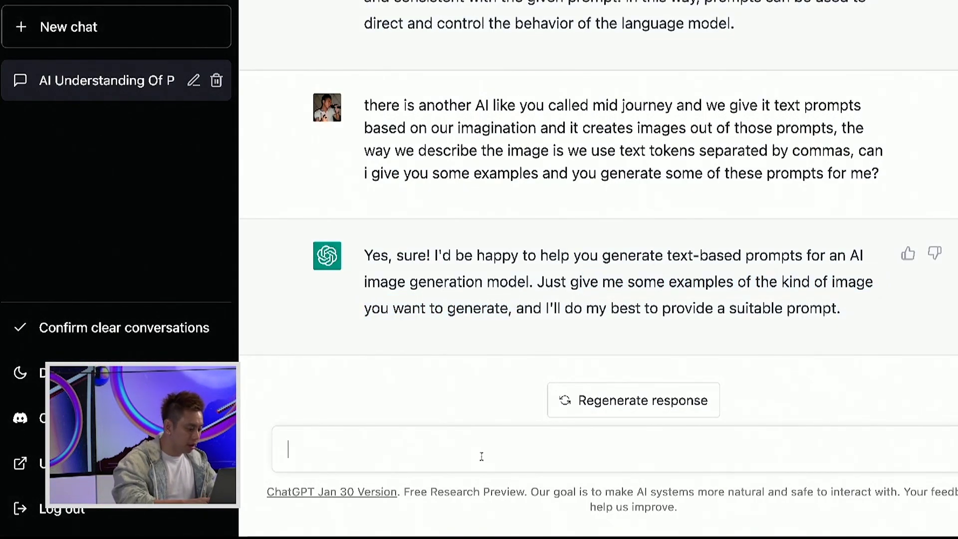
pyautogui.write('Here is an example:')
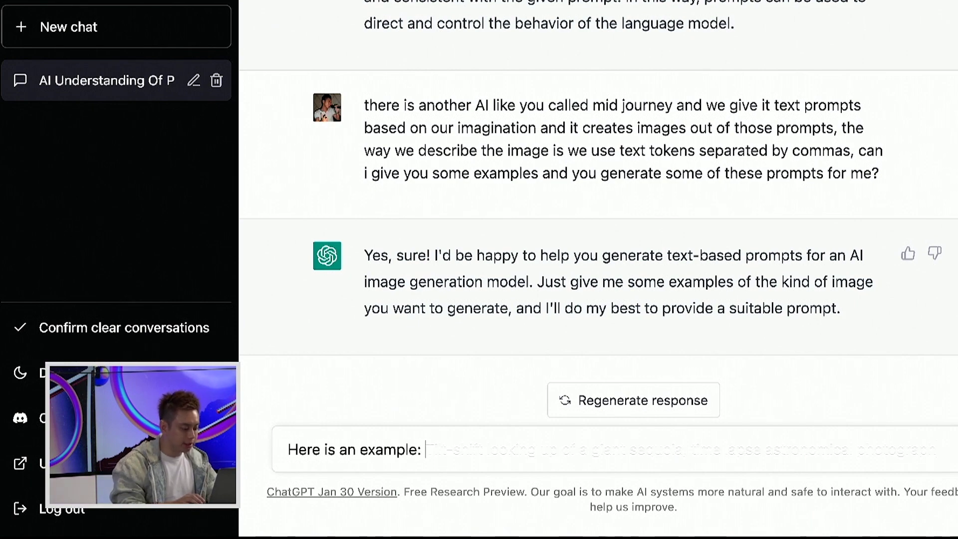
pyautogui.write('Tilt-shift looking up of a giant sequoia, time lapse astronomical photograph')
pyautogui.press('Return')
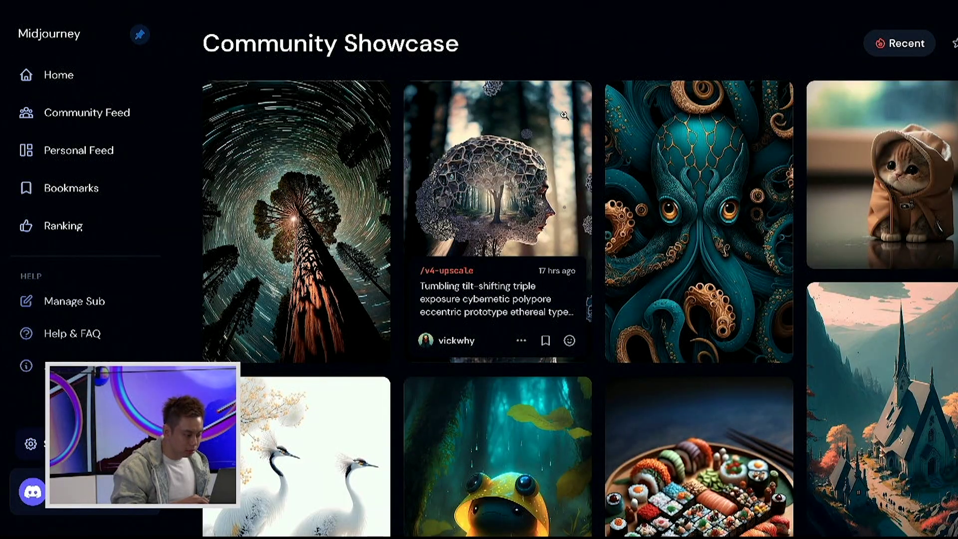
# Copy the forest woman showcase image's prompt from Midjourney.
pyautogui.click(522, 341)
pyautogui.moveTo(503, 220)
pyautogui.moveTo(504, 197)
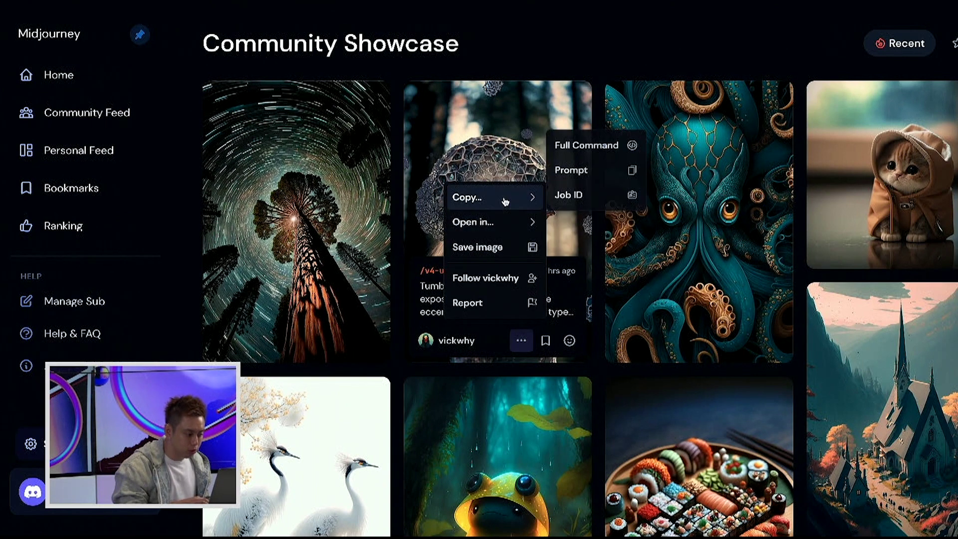
pyautogui.click(565, 169)
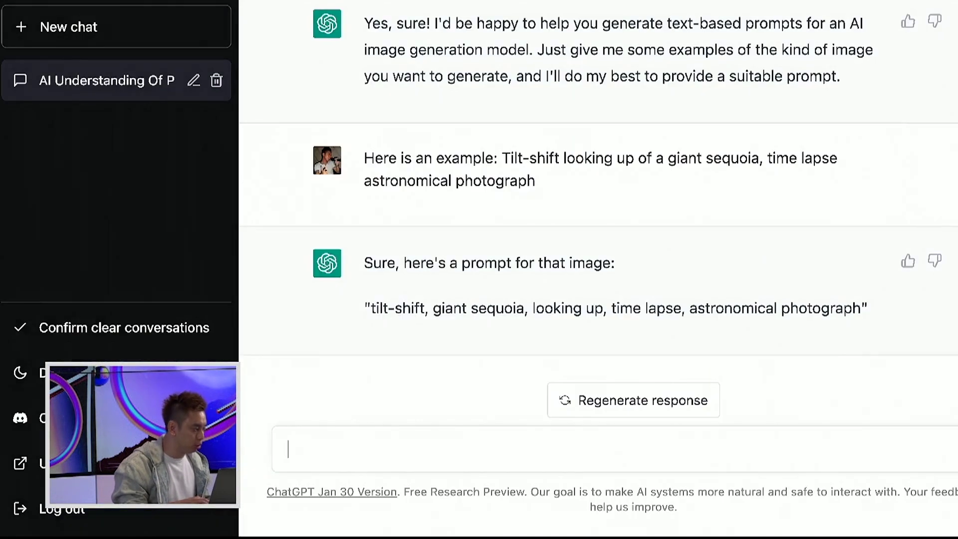
# Send "Here is another example:" with the pasted cybernetic polypore forest prompt to ChatGPT.
pyautogui.write('Here ')
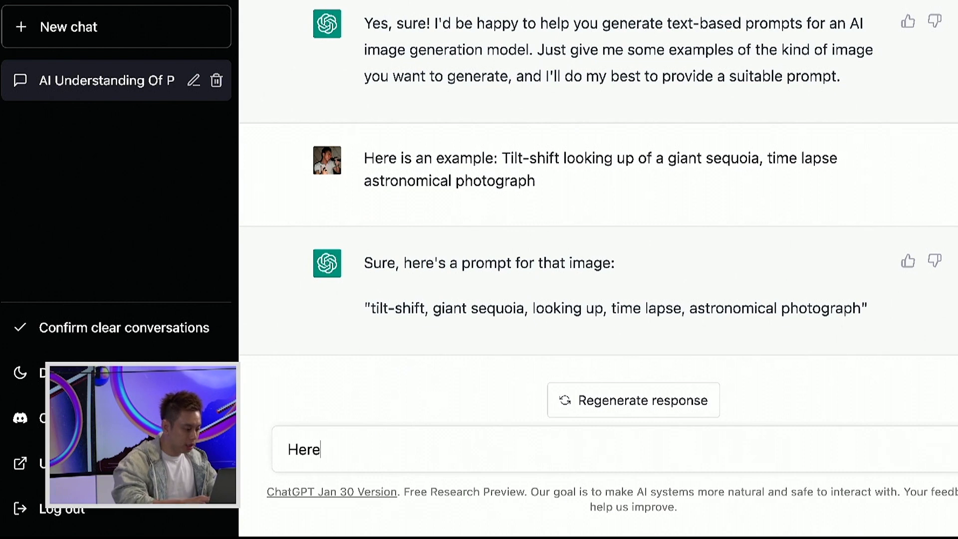
pyautogui.write('is another exampl')
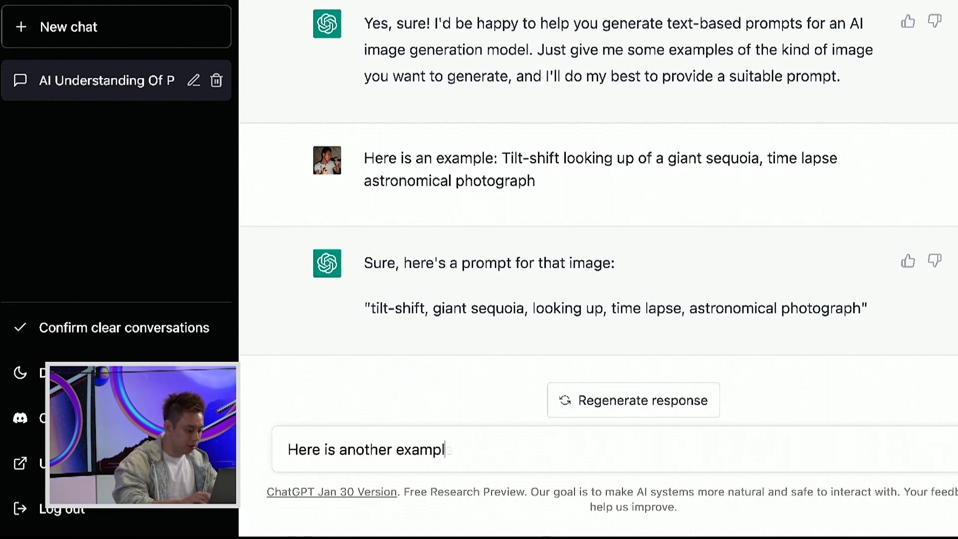
pyautogui.write('e:')
pyautogui.write('Tumbling tilt-shifting triple exposure cybernetic polypore eccentric prototype ethereal type enhancement of a female hacking the mycelium network in a warped perspective with a forest exposure')
pyautogui.press('Return')
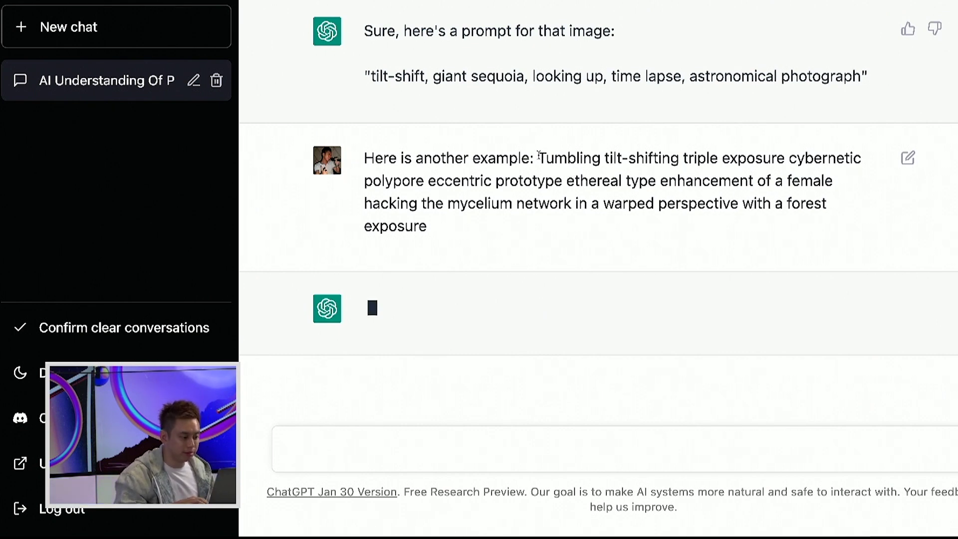
pyautogui.moveTo(539, 155); pyautogui.dragTo(605, 172)
pyautogui.click(682, 172)
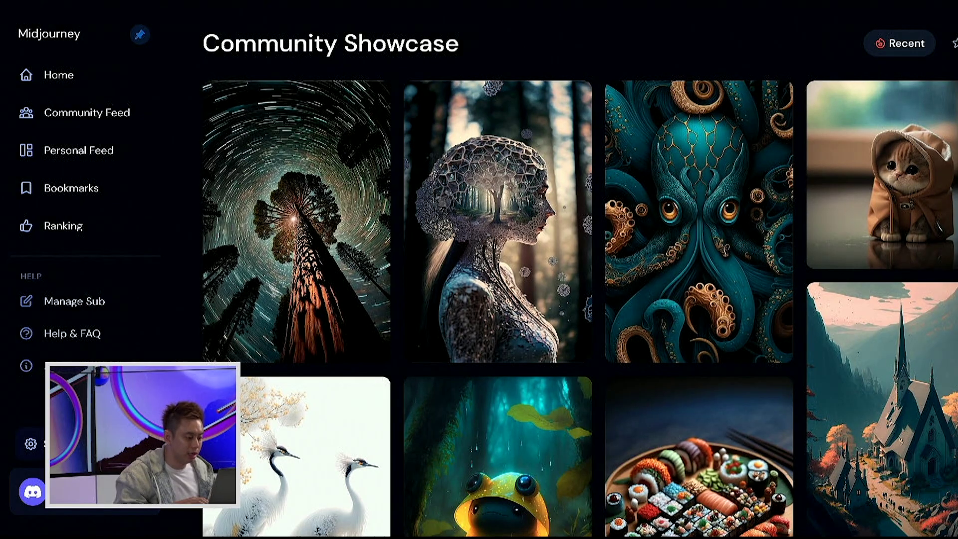
pyautogui.moveTo(556, 275)
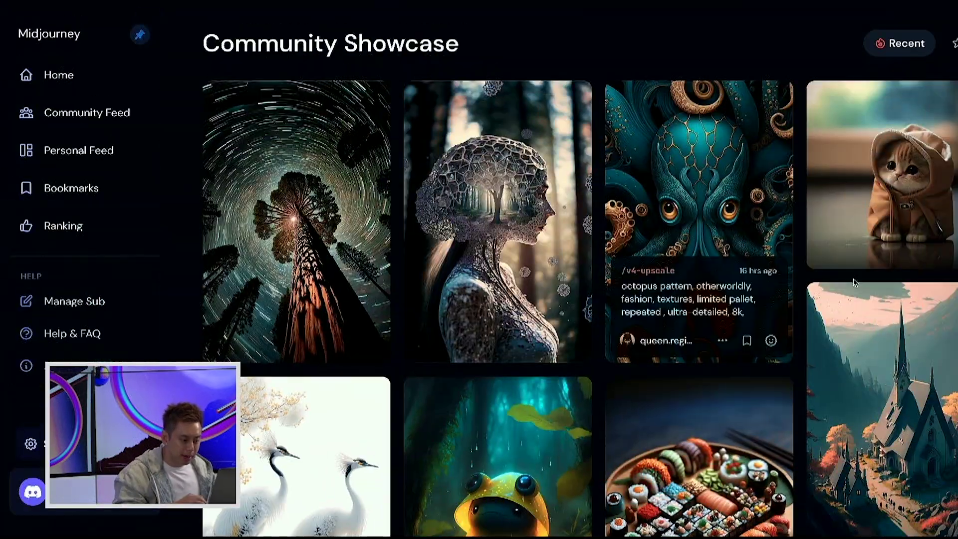
# Scroll down the showcase to the fractal dancer image and copy its prompt.
pyautogui.scroll(-5, 855, 283)
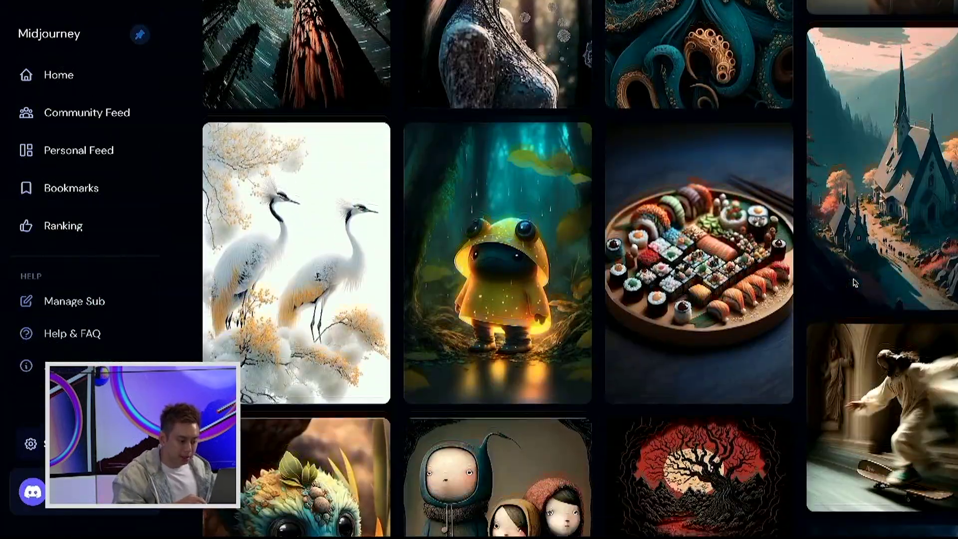
pyautogui.scroll(-5, 784, 279)
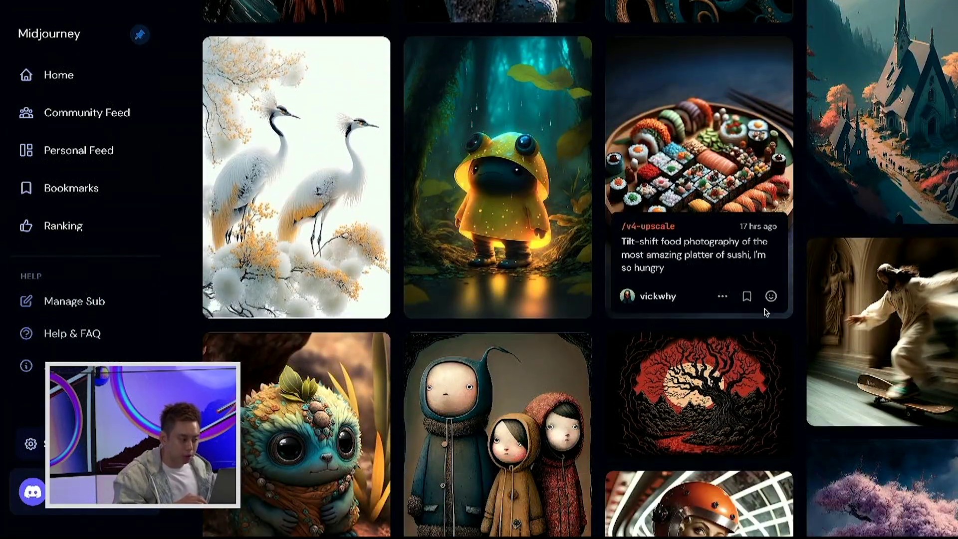
pyautogui.scroll(-8, 794, 303)
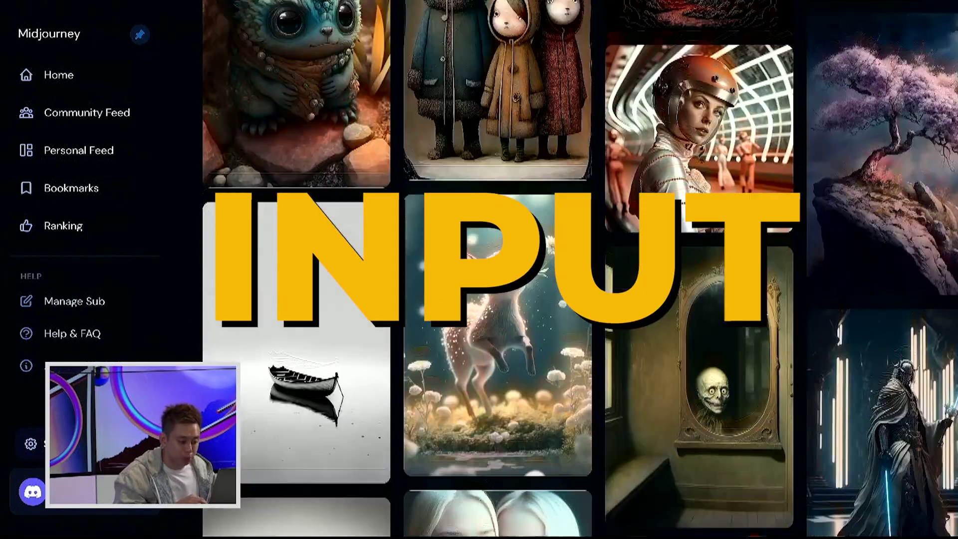
pyautogui.scroll(-10, 824, 299)
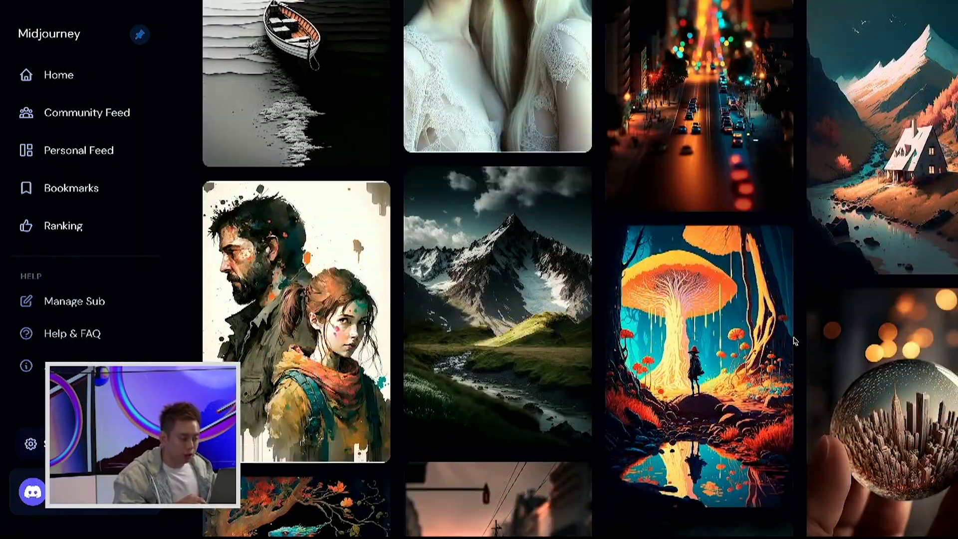
pyautogui.scroll(-7, 795, 341)
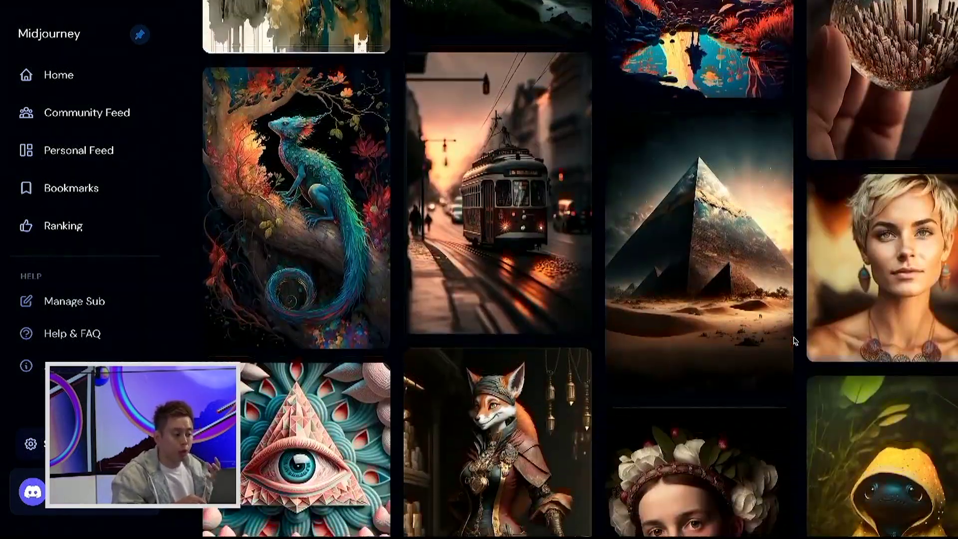
pyautogui.scroll(-8, 795, 341)
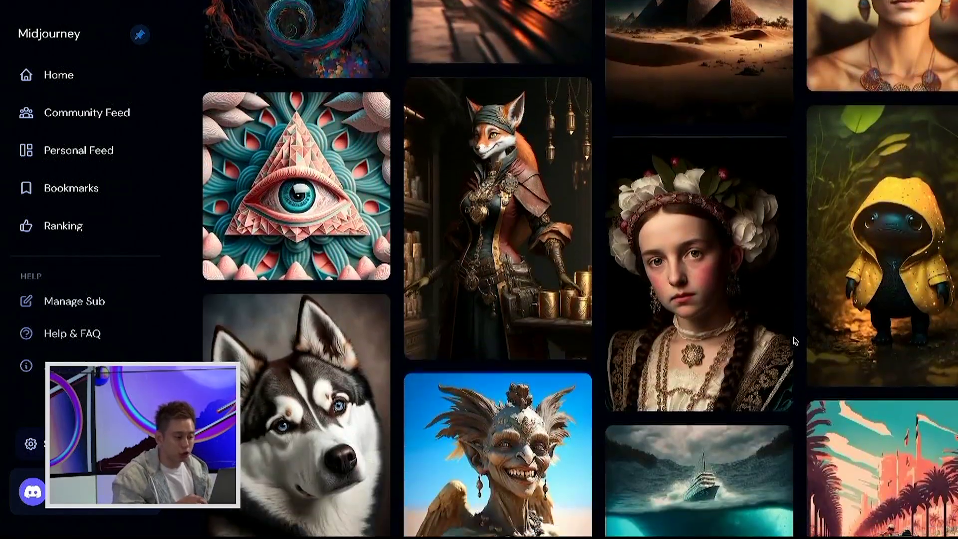
pyautogui.scroll(-3, 795, 341)
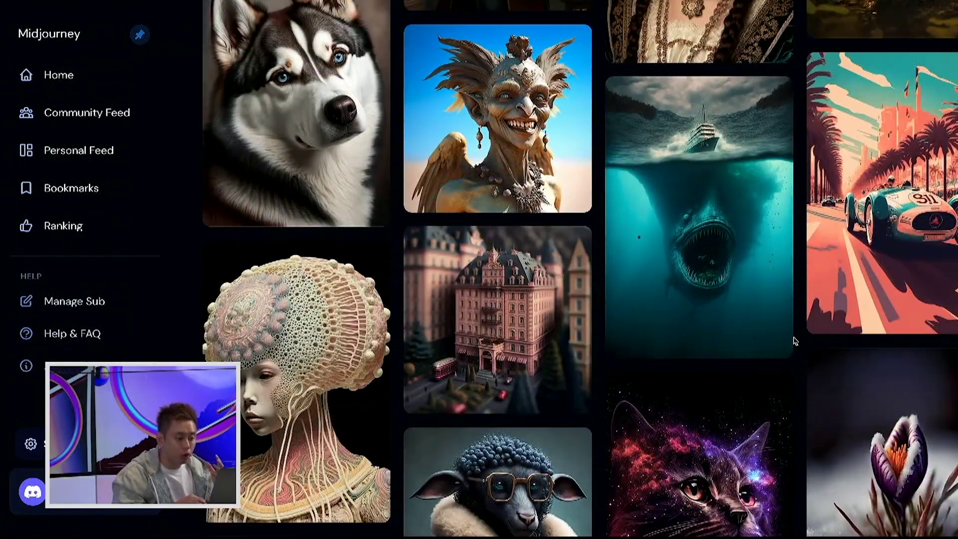
pyautogui.scroll(-8, 795, 341)
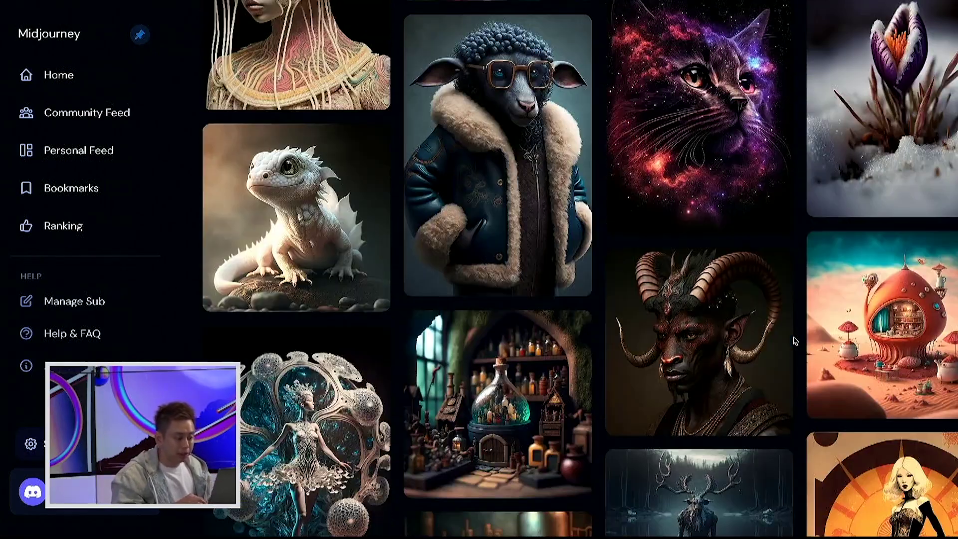
pyautogui.scroll(-5, 795, 341)
pyautogui.moveTo(337, 165)
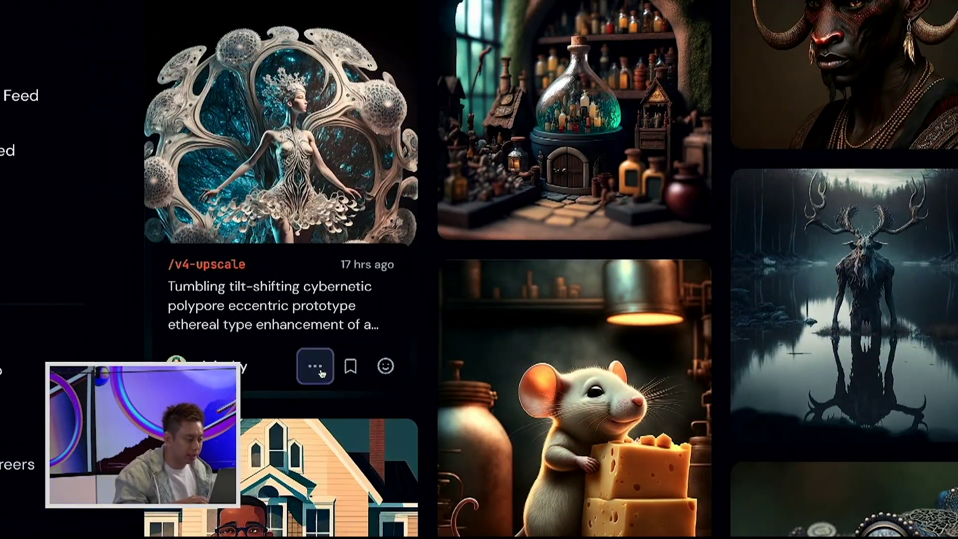
pyautogui.click(320, 372)
pyautogui.moveTo(321, 164)
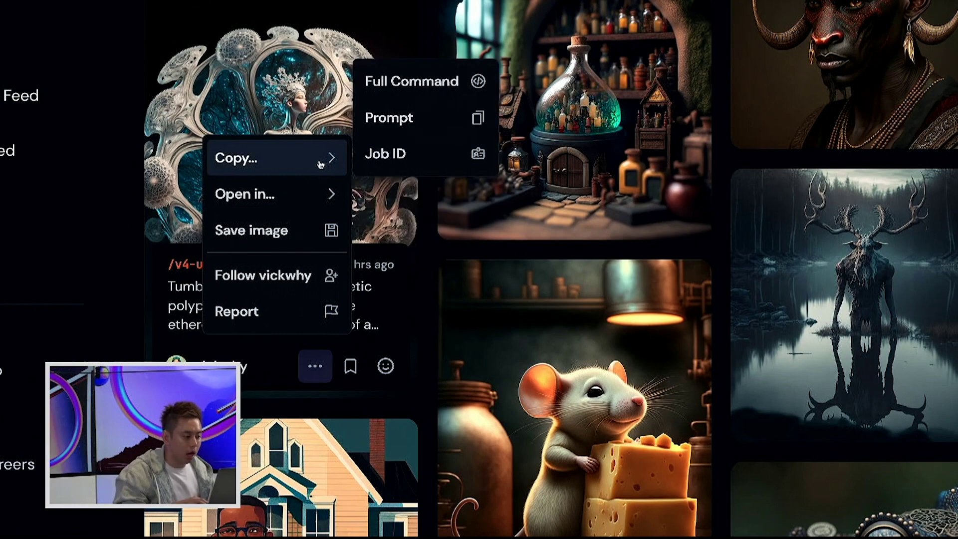
pyautogui.click(395, 117)
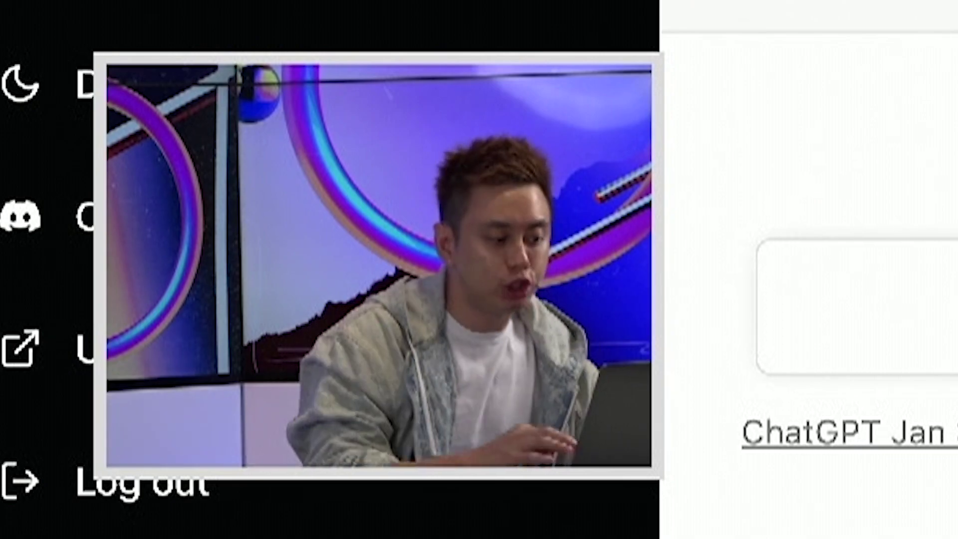
# Send "Here is another example:" with the pasted fractal dancer prompt to ChatGPT.
pyautogui.write('Here is another')
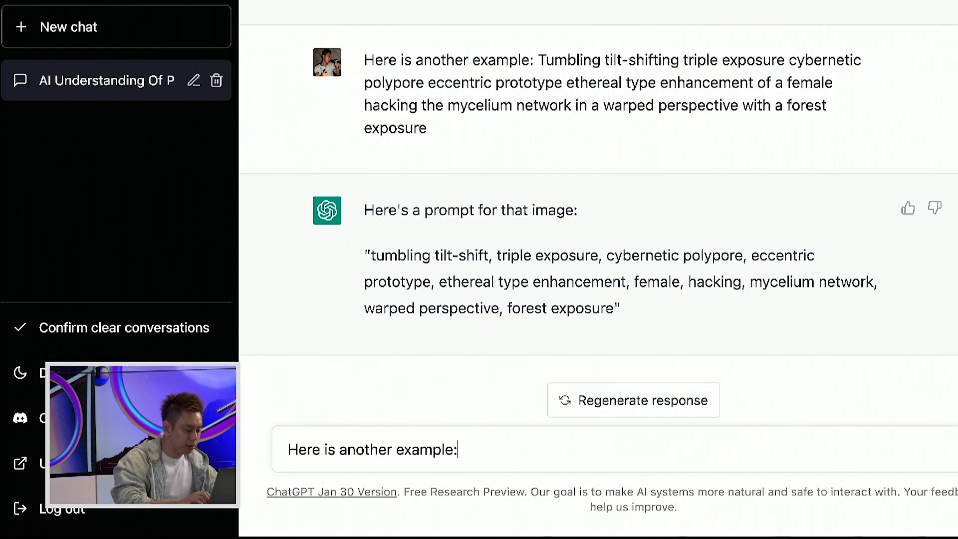
pyautogui.write(' example:')
pyautogui.write('Tumbling tilt-shifting cybernetic polypore eccentric prototype ethereal type enhancement of a female hacking the mycelium network in a warped perspective')
pyautogui.press('Return')
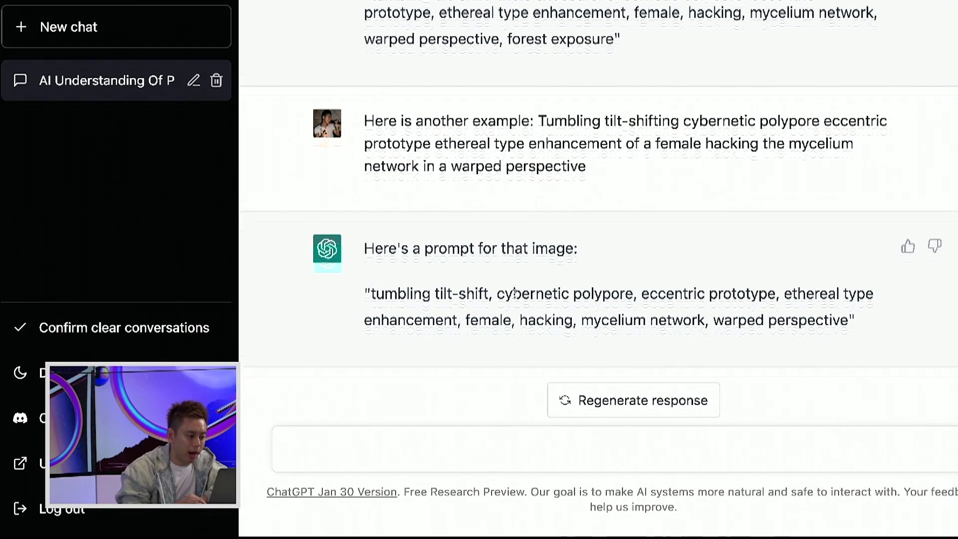
# Highlight parts of the examples and ChatGPT's replies, such as "warped perspective", to compare them.
pyautogui.scroll(5, 515, 293)
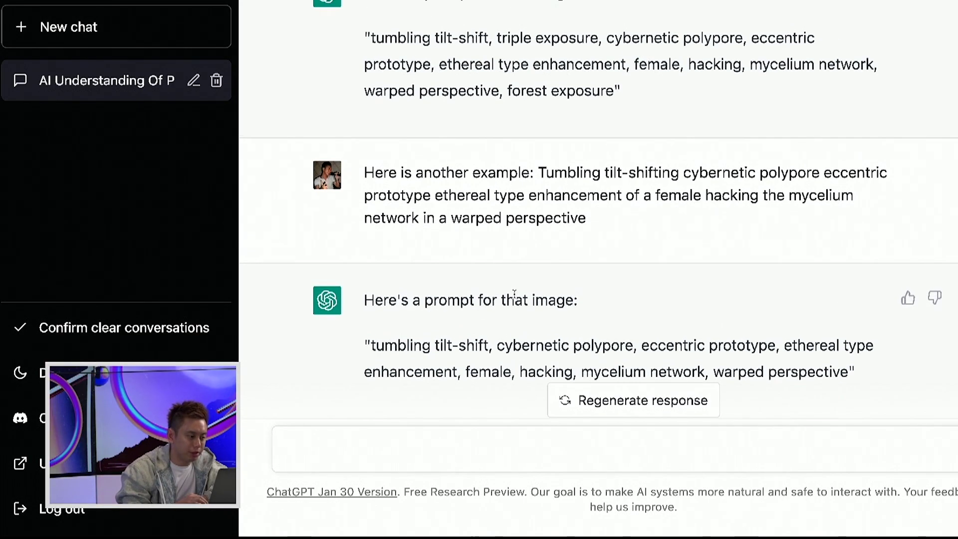
pyautogui.scroll(-2, 515, 294)
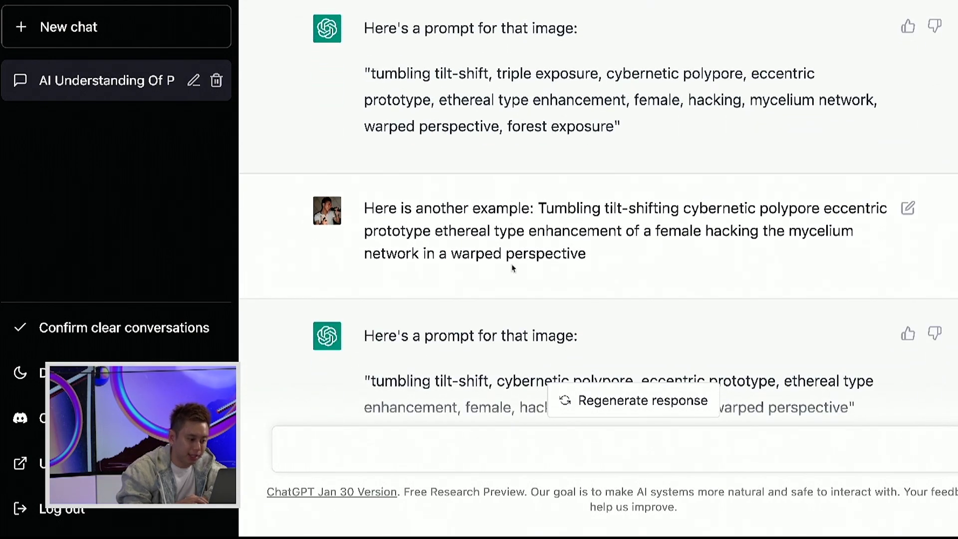
pyautogui.moveTo(536, 206); pyautogui.dragTo(592, 252)
pyautogui.scroll(-1, 593, 248)
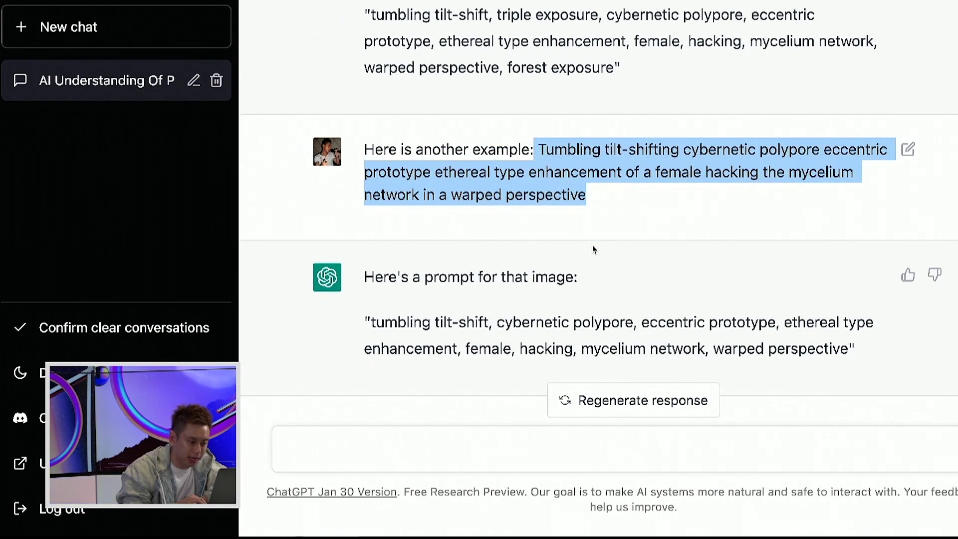
pyautogui.scroll(5, 593, 249)
pyautogui.scroll(-1, 594, 248)
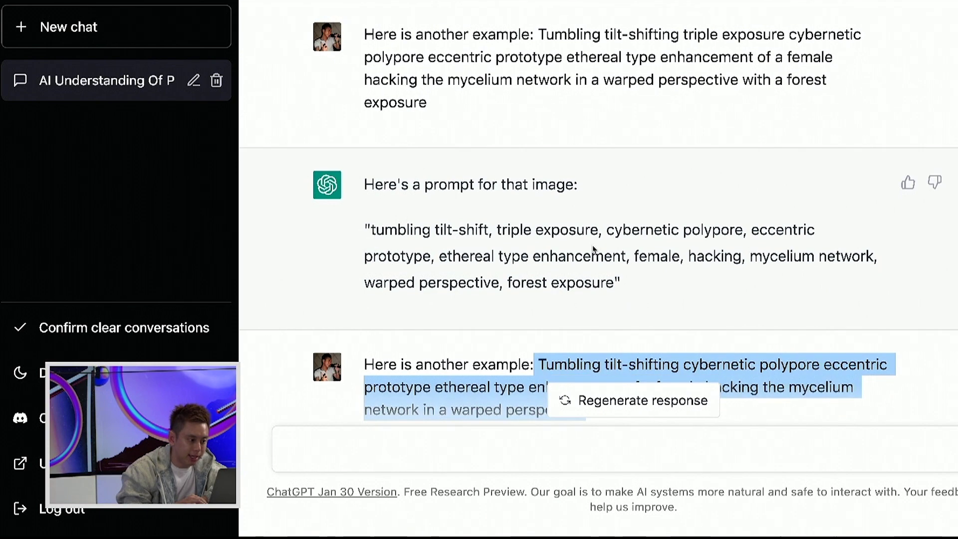
pyautogui.scroll(-1, 595, 220)
pyautogui.moveTo(546, 15); pyautogui.dragTo(627, 38)
pyautogui.moveTo(545, 345); pyautogui.dragTo(583, 365)
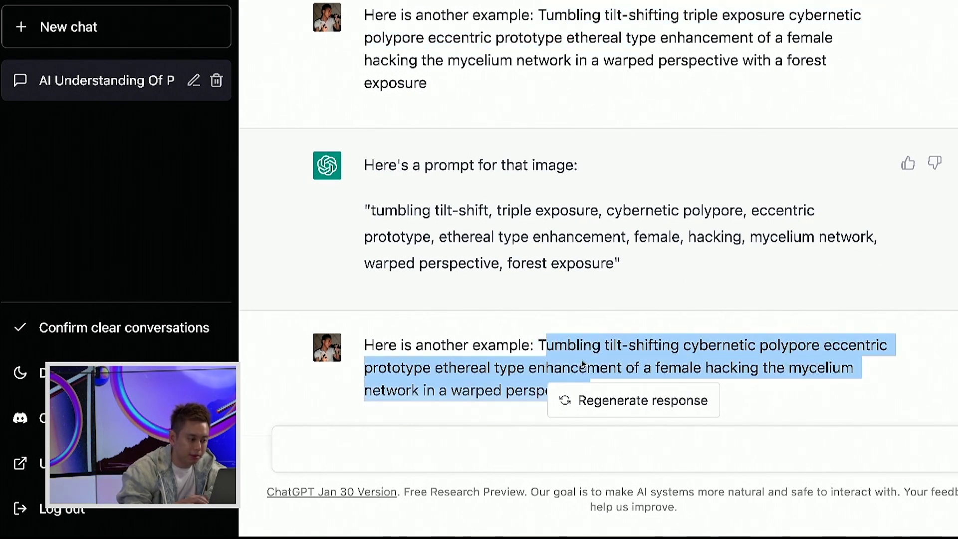
pyautogui.scroll(-2, 498, 210)
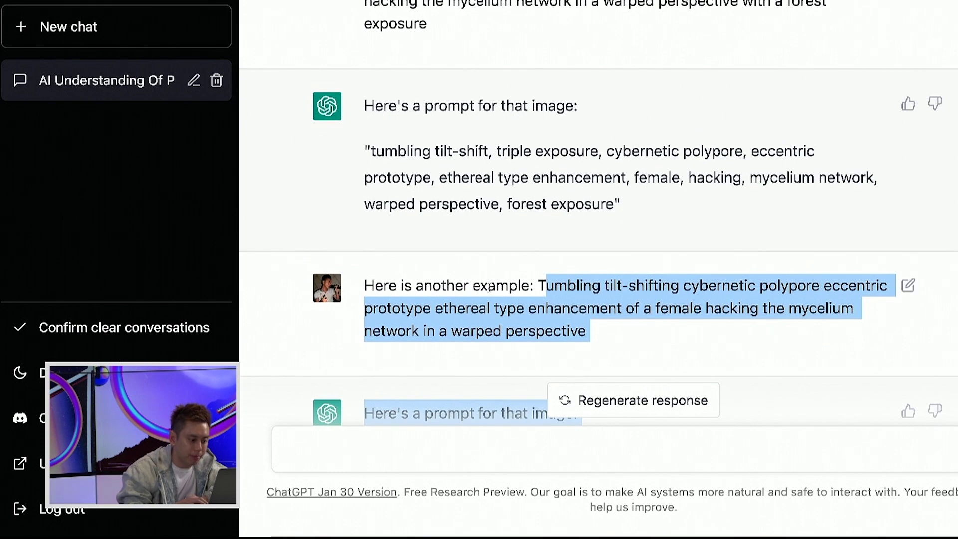
pyautogui.click(487, 292)
pyautogui.scroll(2, 698, 109)
pyautogui.moveTo(694, 81); pyautogui.dragTo(431, 96)
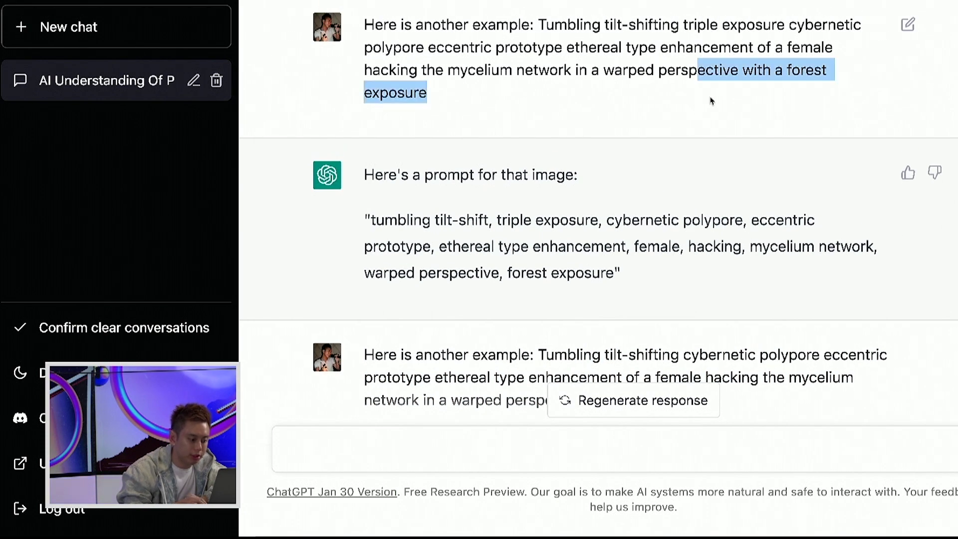
pyautogui.scroll(-4, 541, 204)
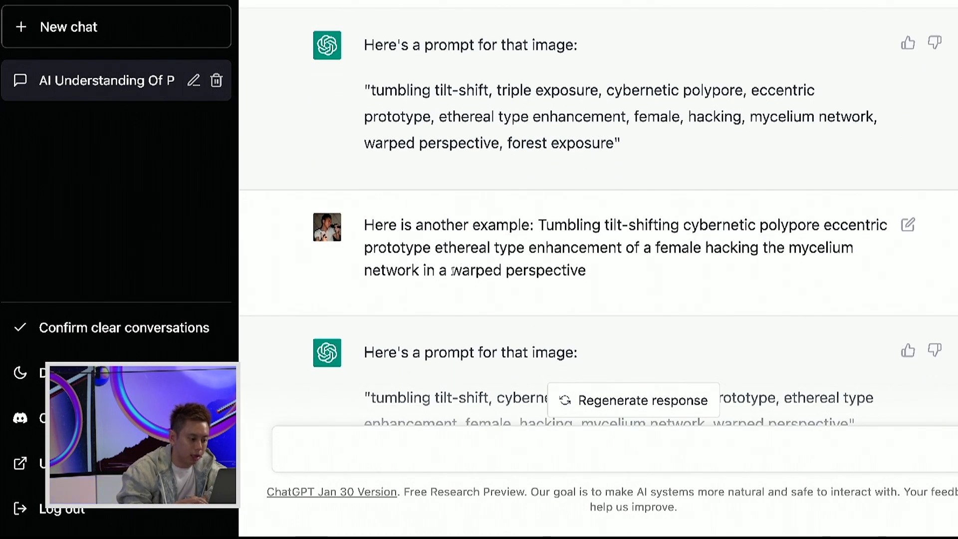
pyautogui.moveTo(449, 270); pyautogui.dragTo(596, 278)
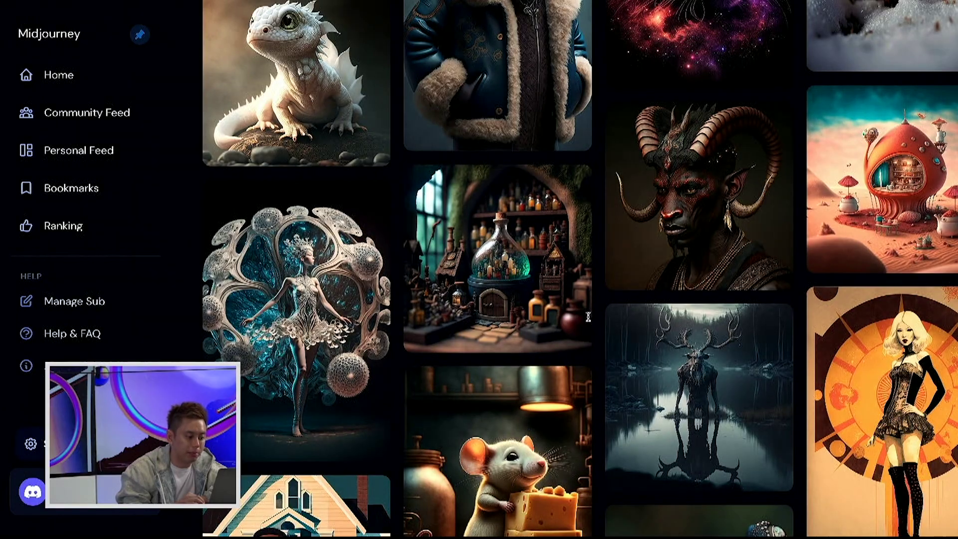
pyautogui.scroll(-8, 364, 260)
# Find the whimsical surrealist forest campsite image in the showcase and copy its prompt.
pyautogui.scroll(4, 364, 260)
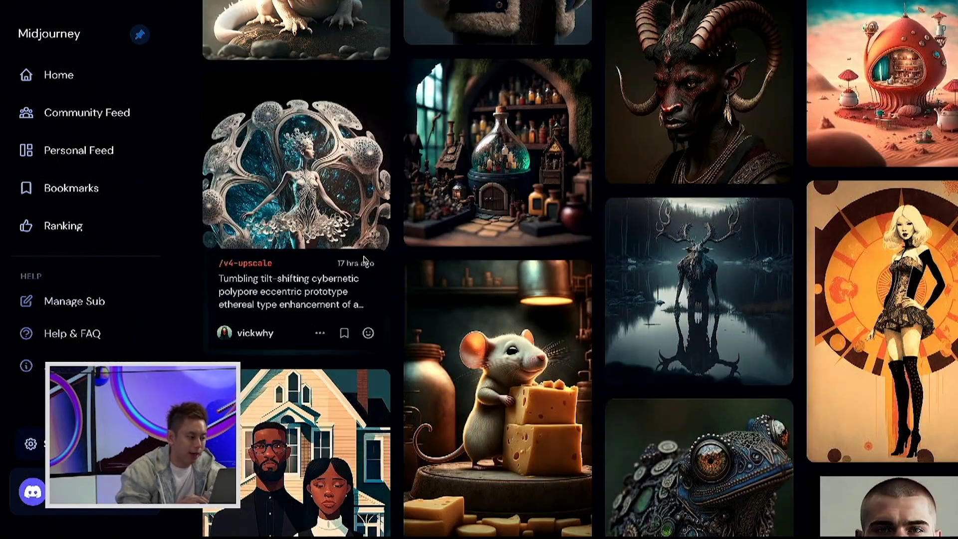
pyautogui.scroll(-6, 492, 389)
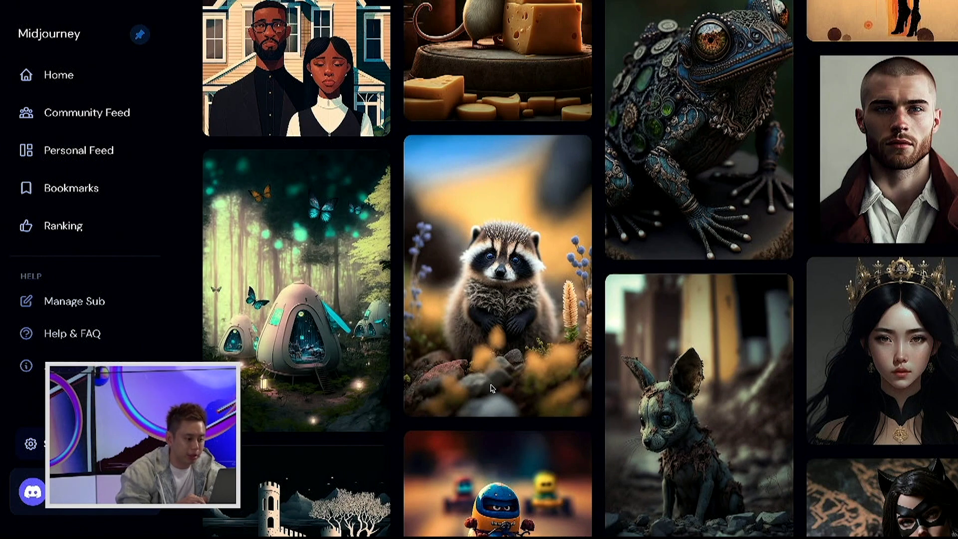
pyautogui.scroll(-1, 492, 388)
pyautogui.scroll(-2, 477, 365)
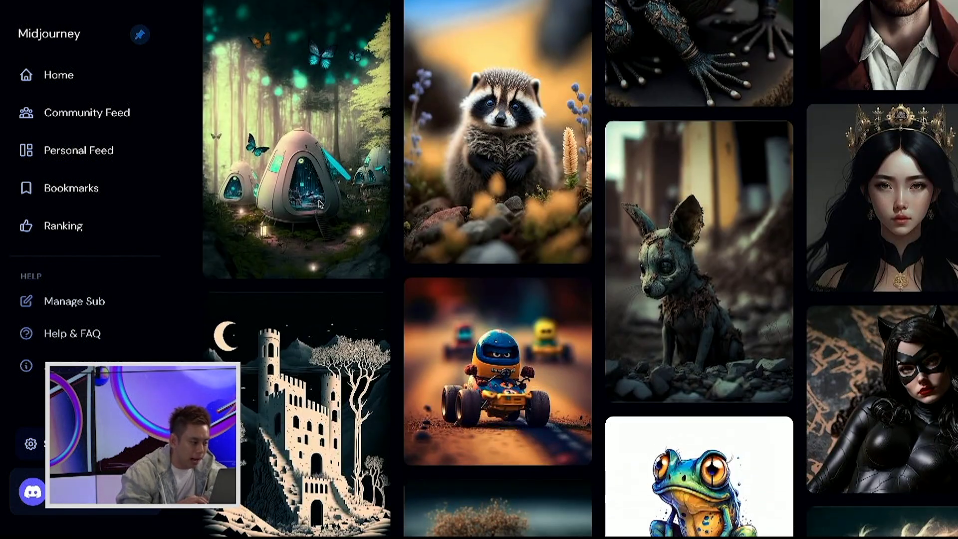
pyautogui.scroll(2, 333, 242)
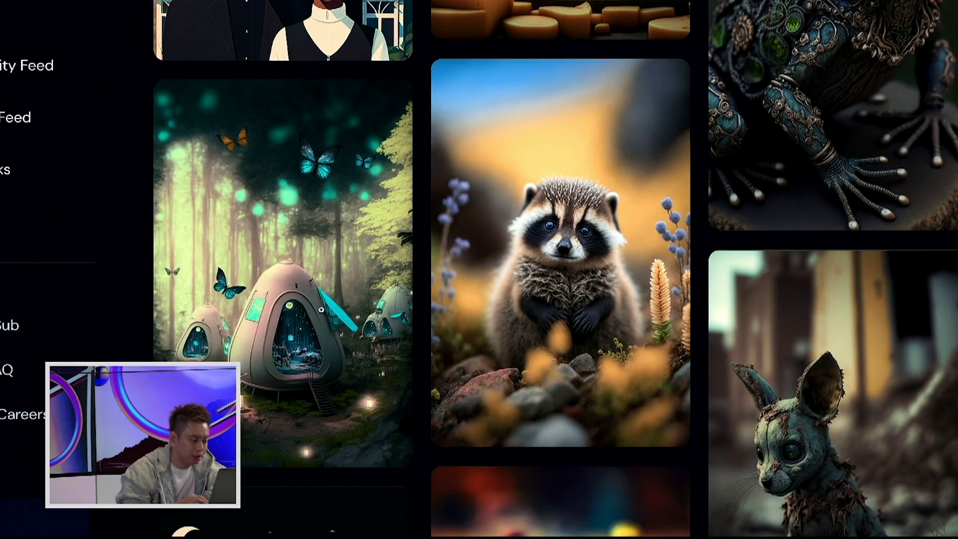
pyautogui.moveTo(321, 310)
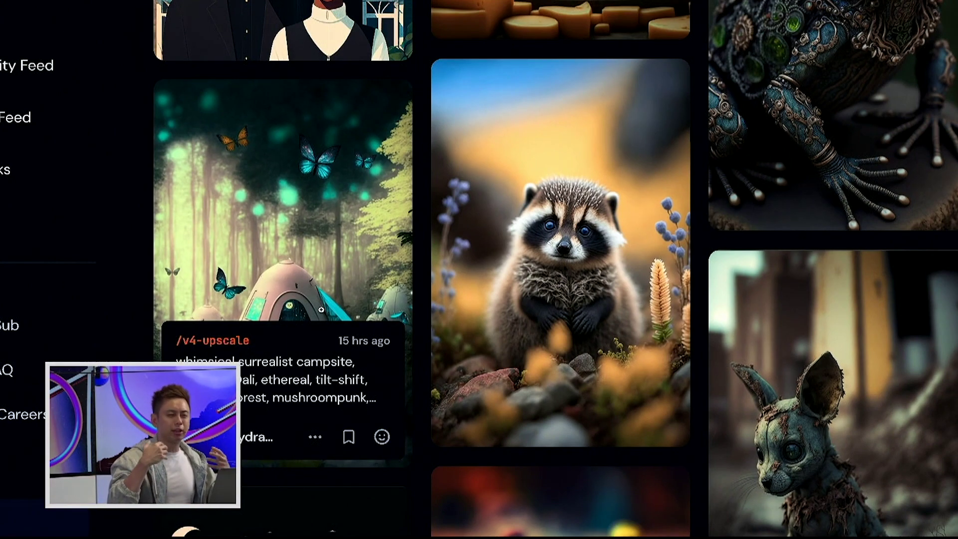
pyautogui.scroll(-1, 321, 310)
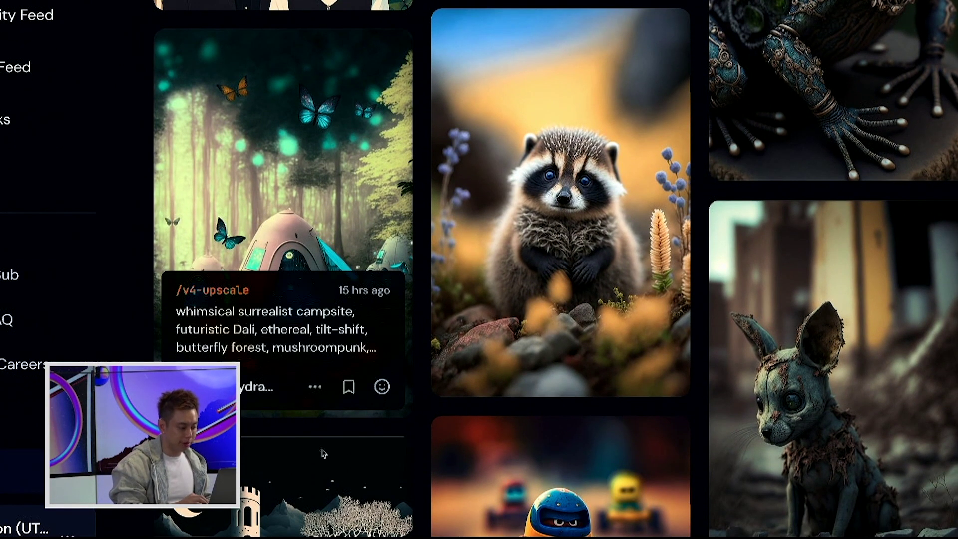
pyautogui.click(315, 387)
pyautogui.moveTo(309, 226)
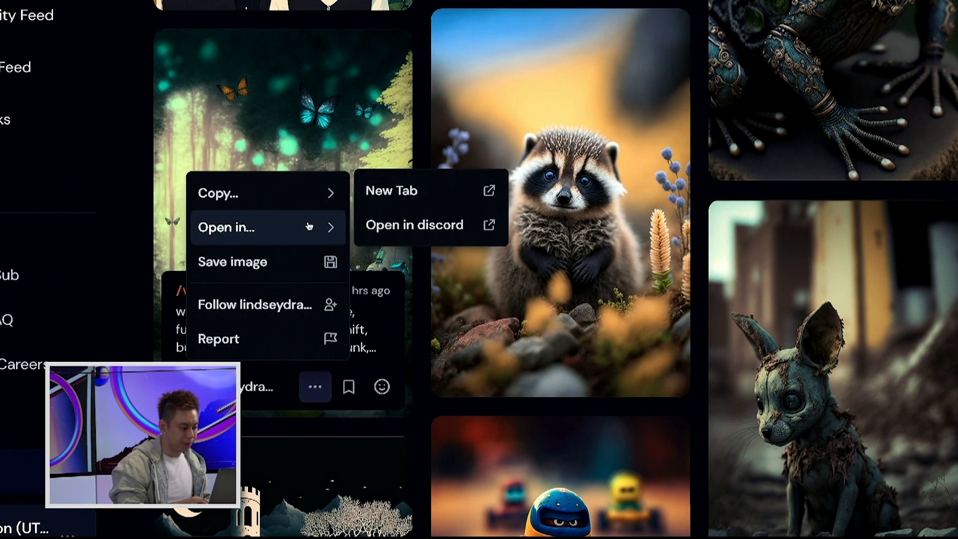
pyautogui.moveTo(310, 193)
pyautogui.click(385, 155)
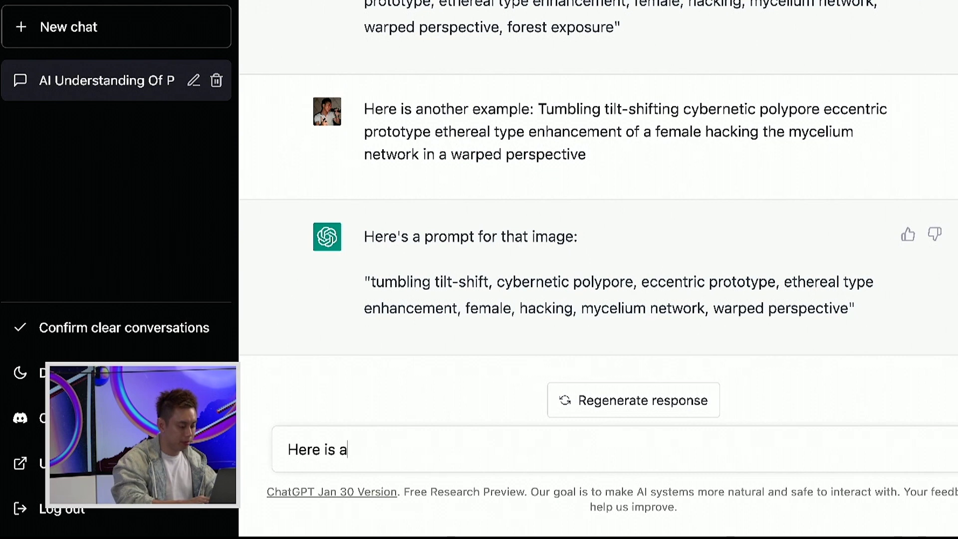
# Send "Here is another example:" with the pasted campsite prompt to ChatGPT.
pyautogui.write('example:')
pyautogui.write('whimsical surrealist campsite, futuristic Dali, ethereal, tilt-shift, butterfly forest, mushroompunk, mosspunk, forestpunk, treehouse pods, apocalyptic normcore fairycore')
pyautogui.press('Return')
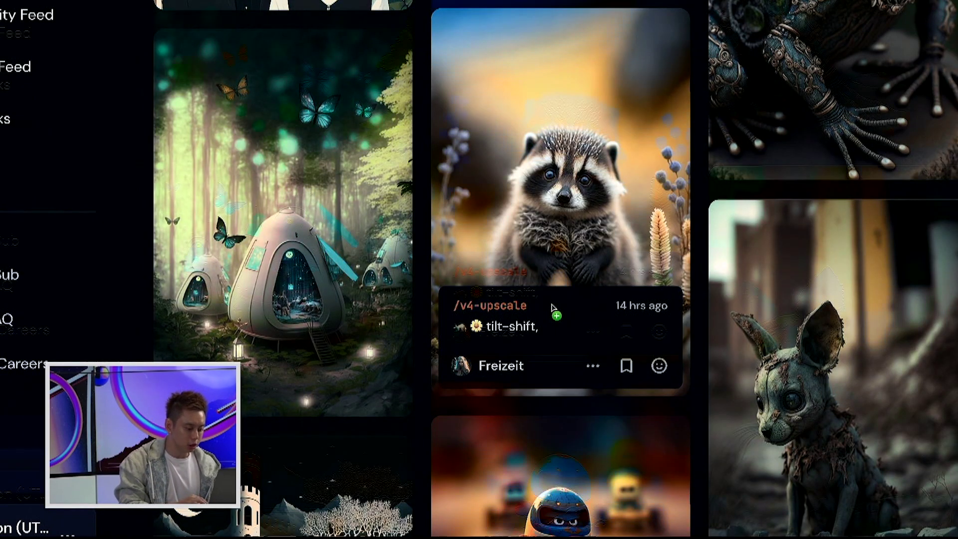
pyautogui.scroll(-5, 554, 319)
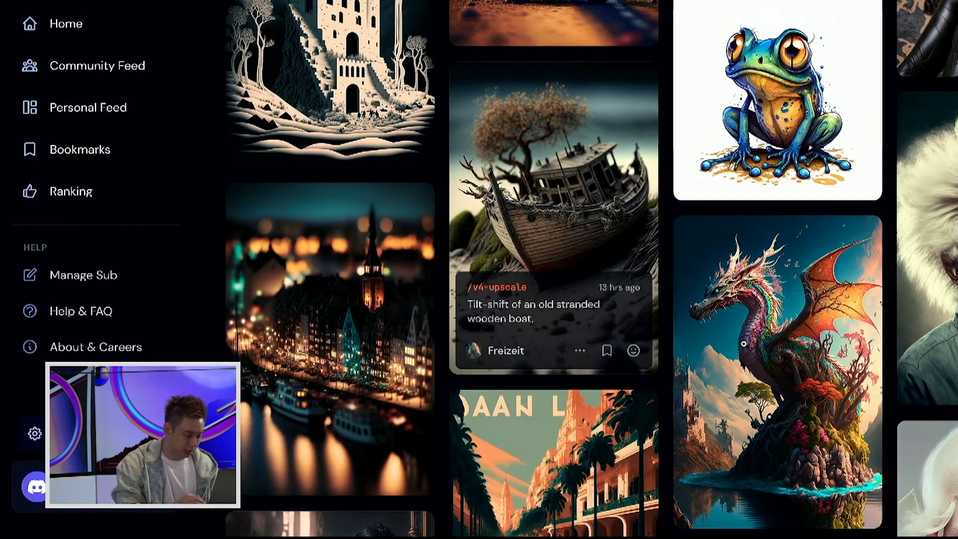
pyautogui.scroll(-4, 553, 308)
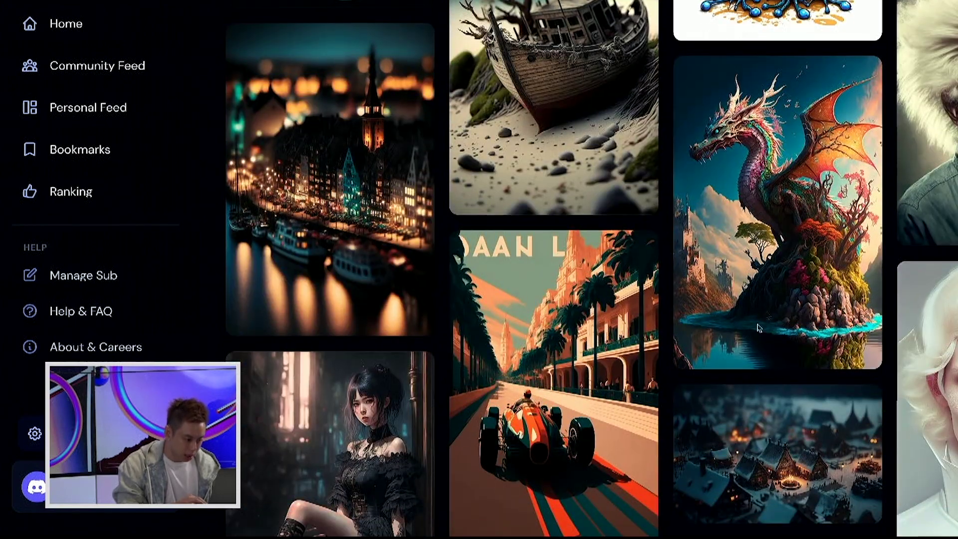
pyautogui.scroll(-2, 882, 229)
pyautogui.scroll(-9, 811, 289)
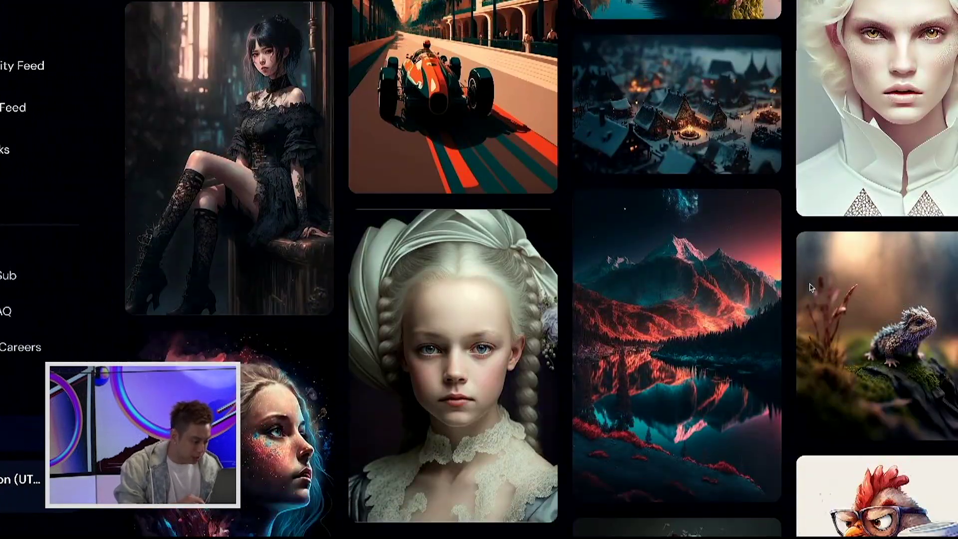
pyautogui.scroll(-1, 810, 284)
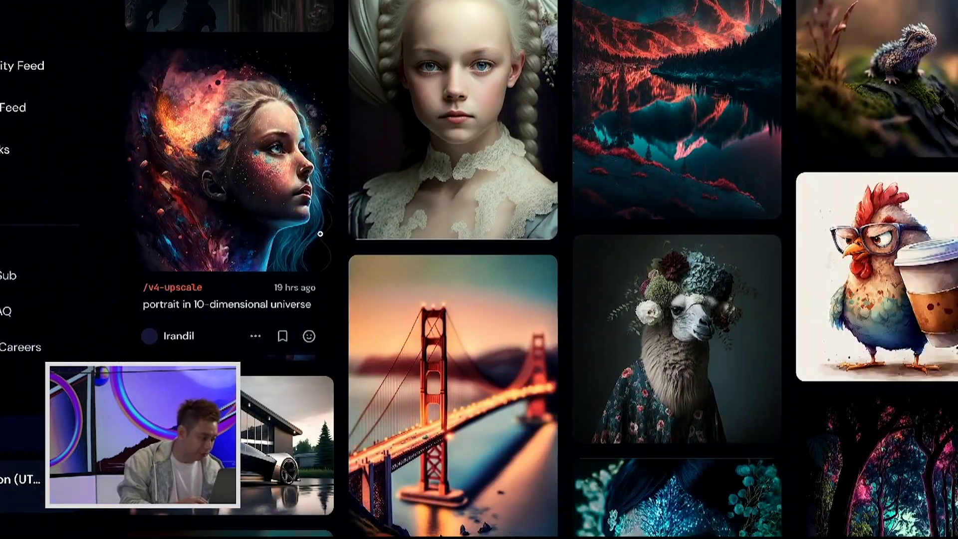
pyautogui.scroll(-5, 555, 289)
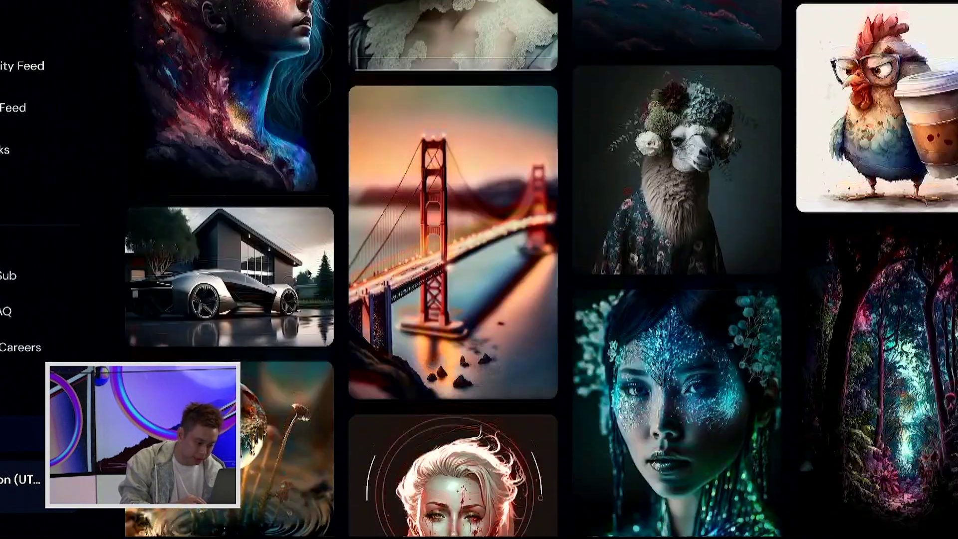
pyautogui.scroll(-3, 554, 289)
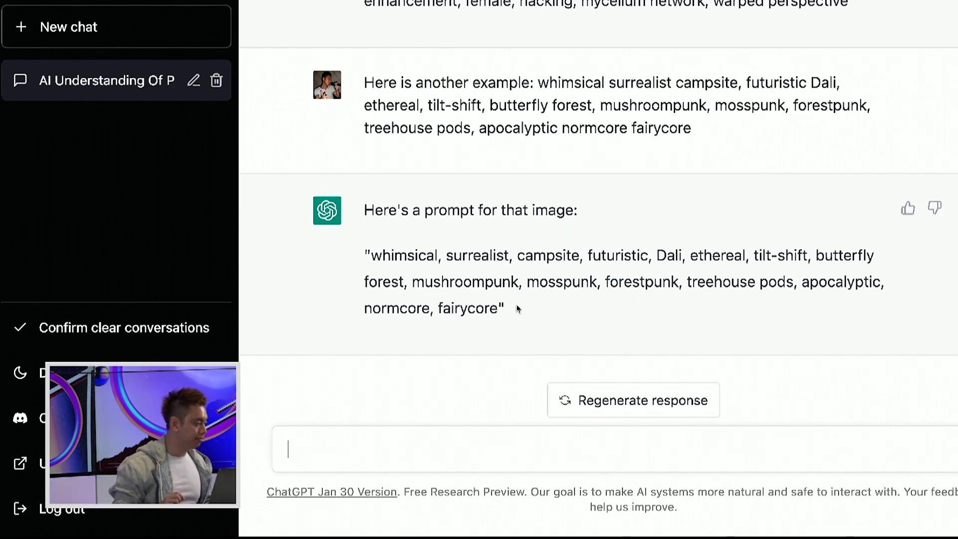
# Ask ChatGPT for one creative prompt based on all the examples, then select its combined prompt.
pyautogui.write('ve me a creative text prompt bas')
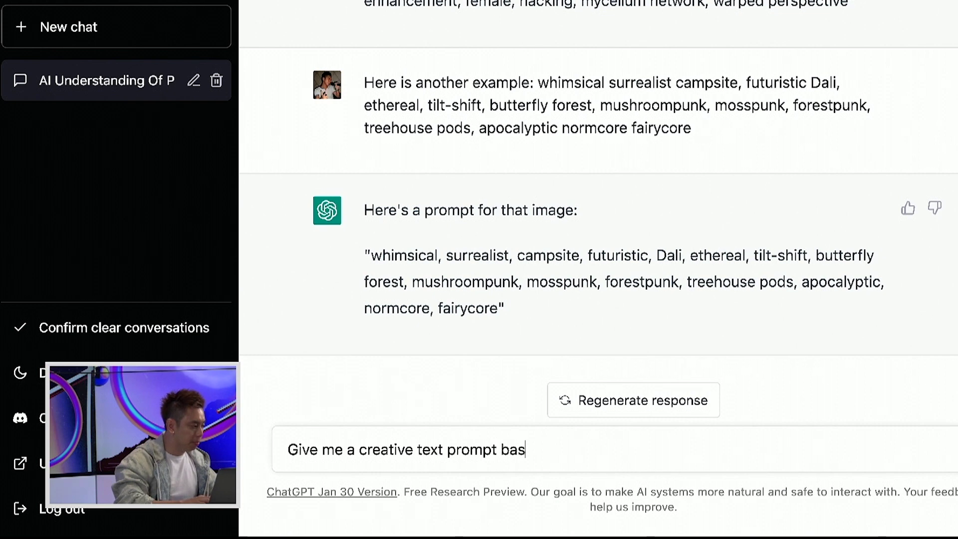
pyautogui.write('xamples i gave you earlier')
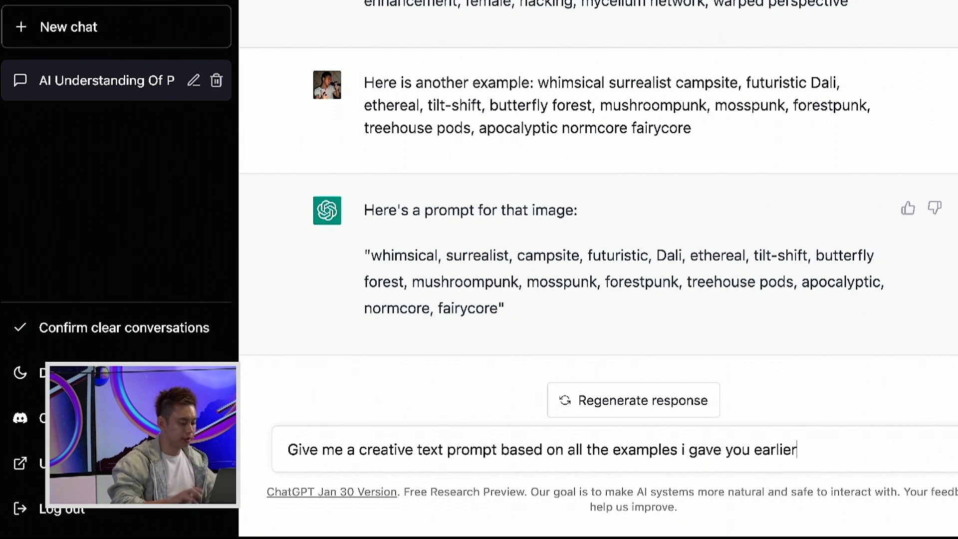
pyautogui.press('Return')
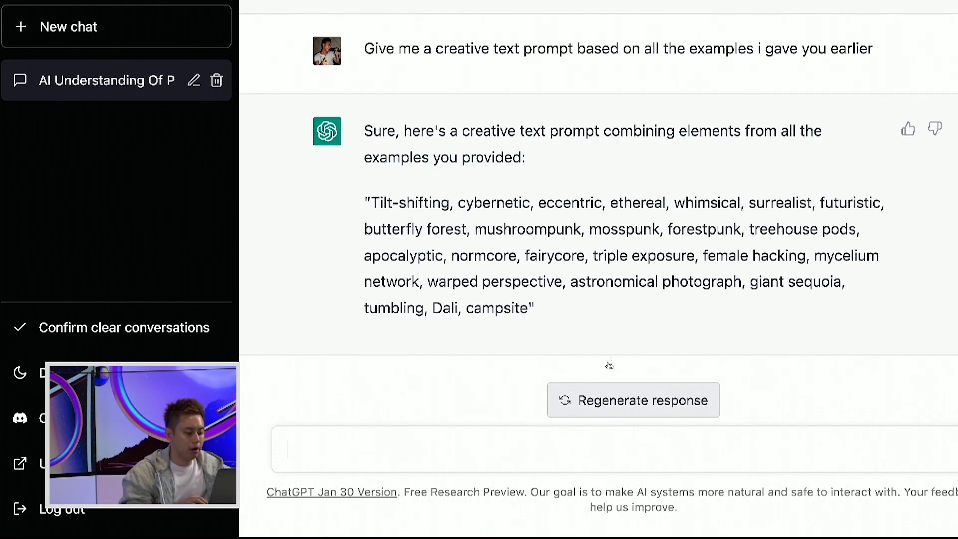
pyautogui.moveTo(571, 320); pyautogui.dragTo(364, 203)
pyautogui.hotkey('ctrl', 'c')
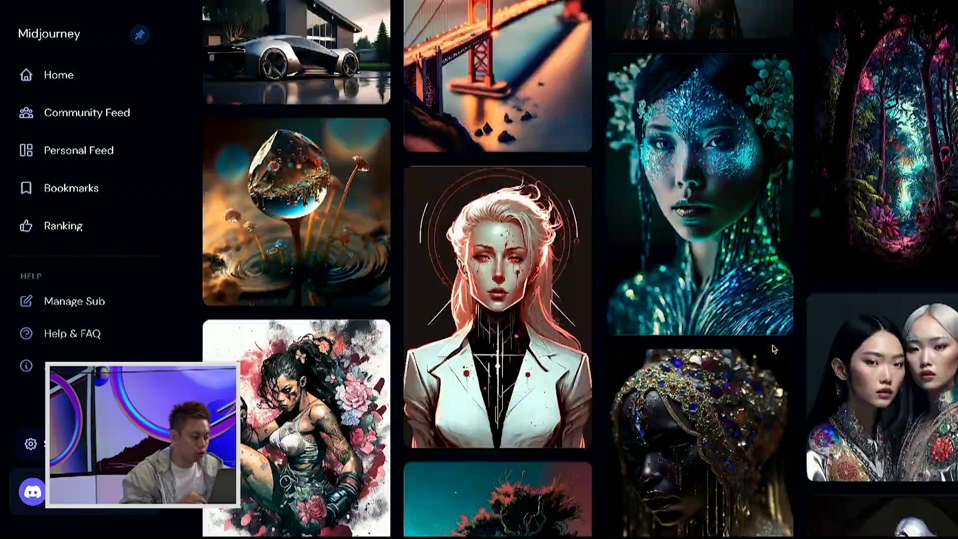
# Scroll through the Basquiat-style variant images in the Midjourney server's image-prompts channel.
pyautogui.scroll(-20, 775, 349)
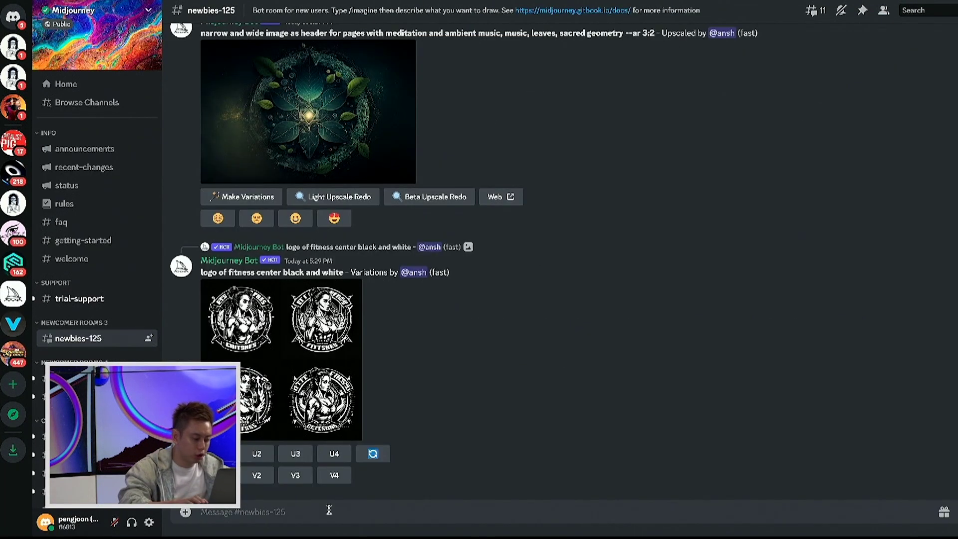
# Zoom Discord in and submit the pasted Tilt-shifting campsite prompt via /imagine in newbies-125.
pyautogui.hotkey('ctrl', '=')
pyautogui.hotkey('ctrl', '=')
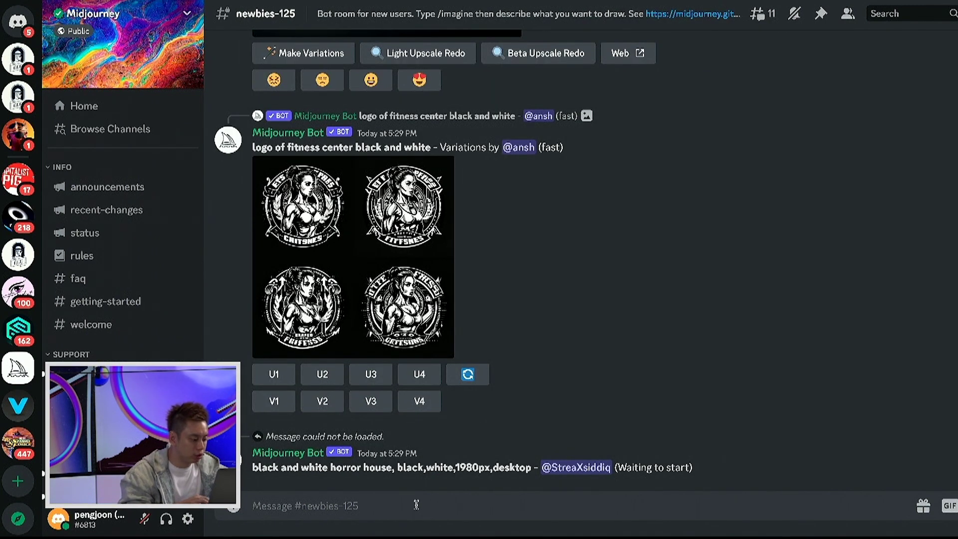
pyautogui.write('/im')
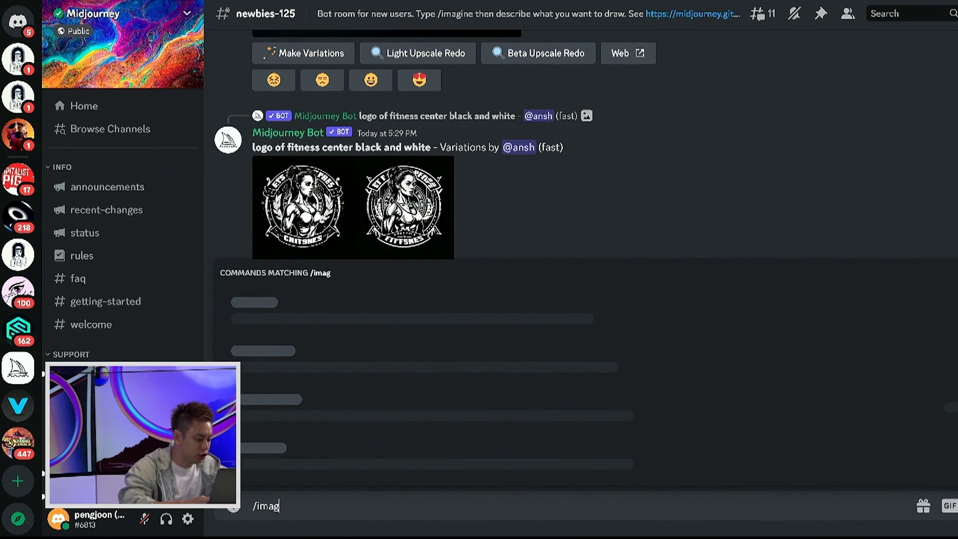
pyautogui.write('ag')
pyautogui.press('Tab')
pyautogui.hotkey('ctrl', 'v')
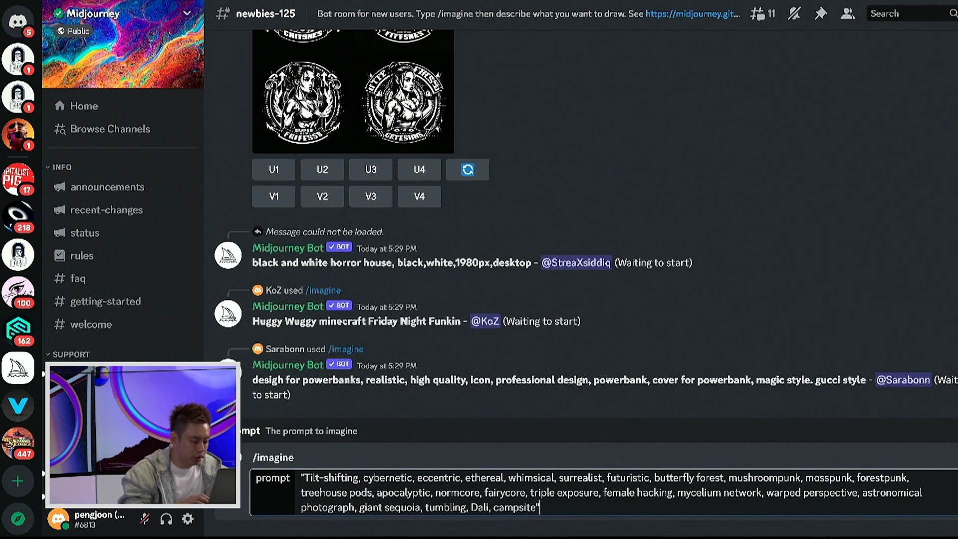
pyautogui.press('Return')
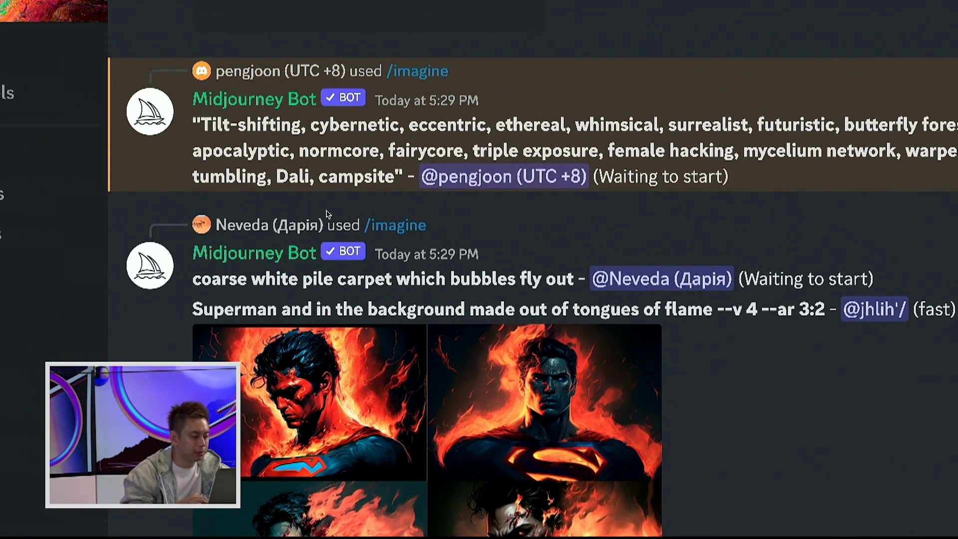
# Preview the still-generating treehouse grid at a larger size, then close it.
pyautogui.scroll(2, 331, 198)
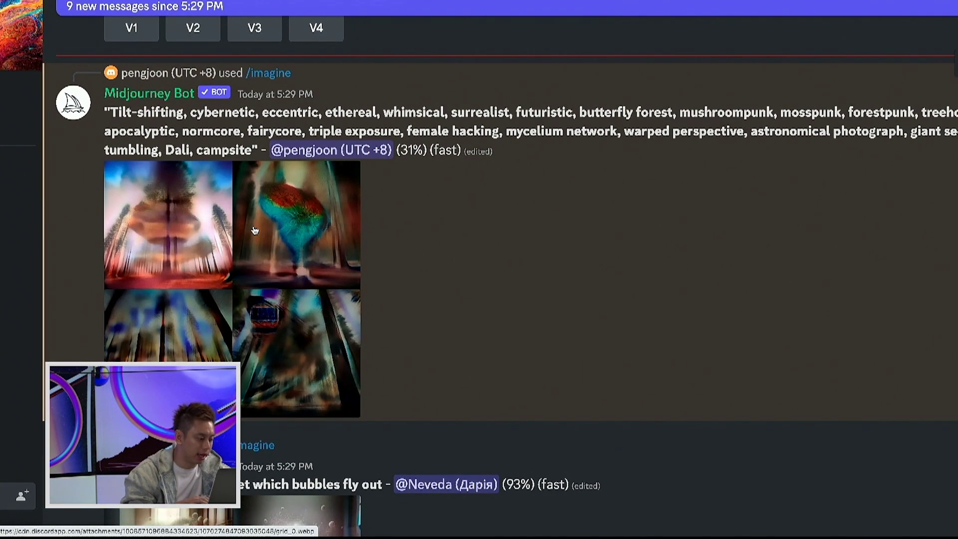
pyautogui.click(253, 229)
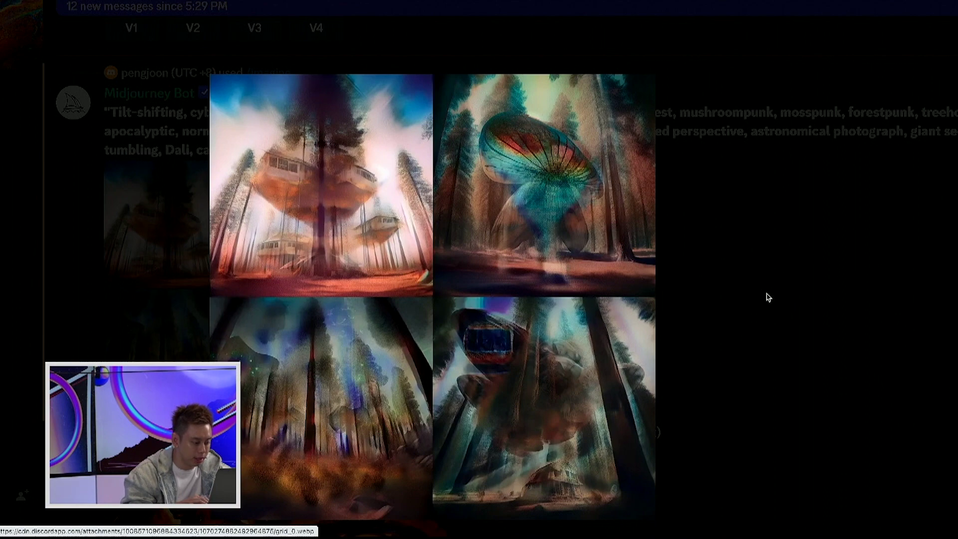
pyautogui.click(766, 295)
pyautogui.scroll(-1, 205, 223)
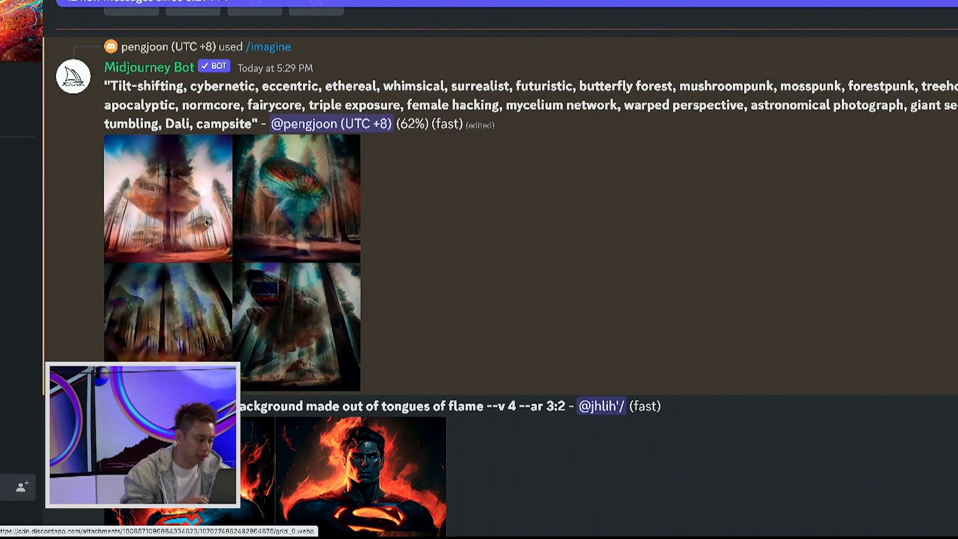
# Enlarge the finished four-image grid of forest treehouses and mushroom pods for a closer look.
pyautogui.click(180, 184)
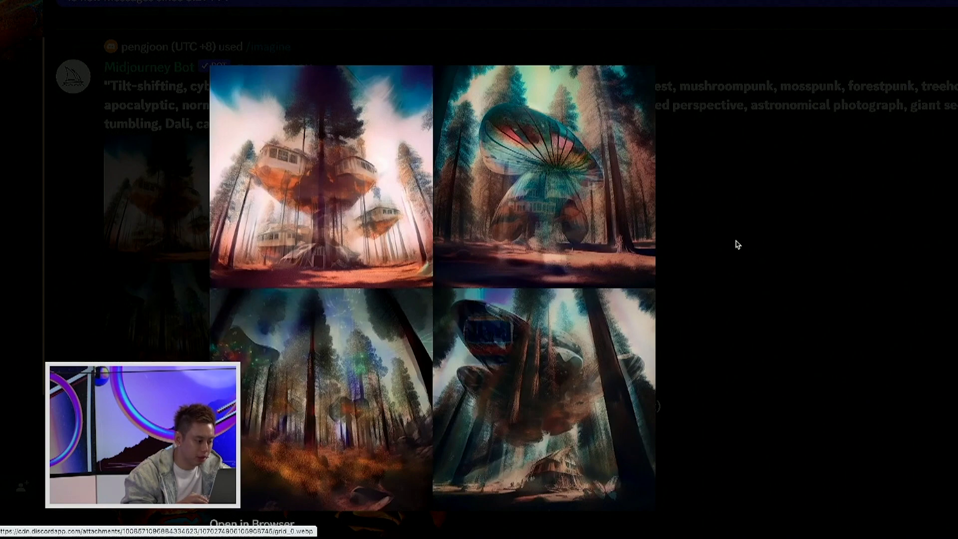
pyautogui.click(738, 245)
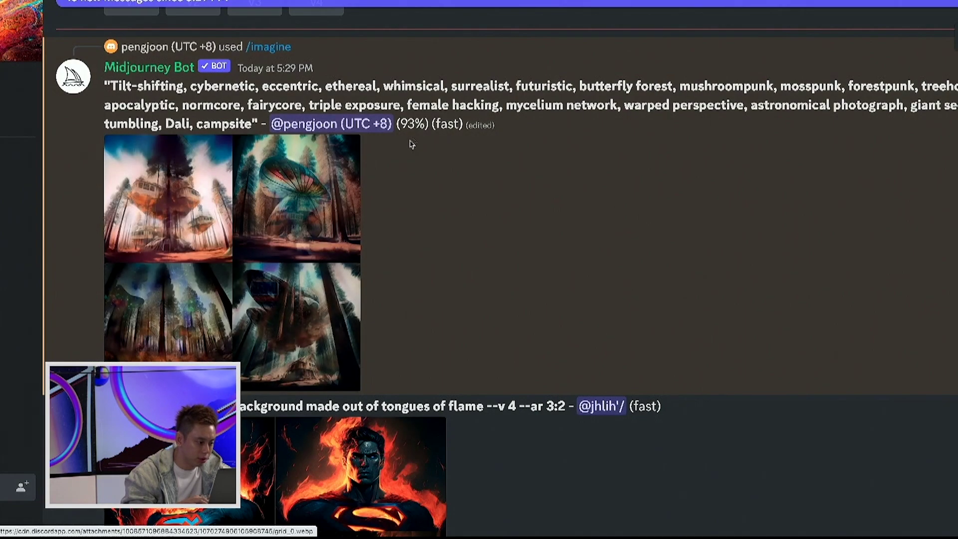
pyautogui.scroll(-2, 411, 141)
pyautogui.click(300, 224)
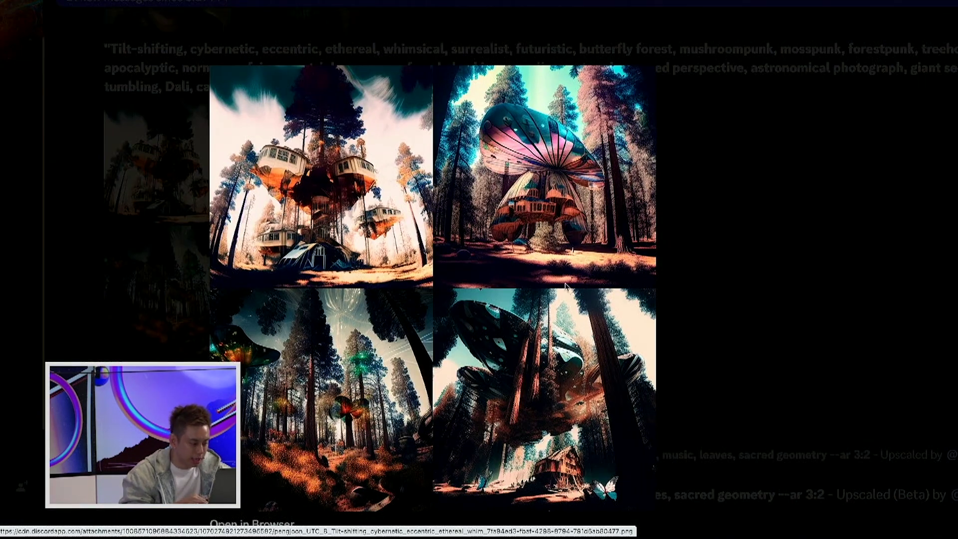
pyautogui.scroll(3, 565, 286)
pyautogui.scroll(-1, 566, 286)
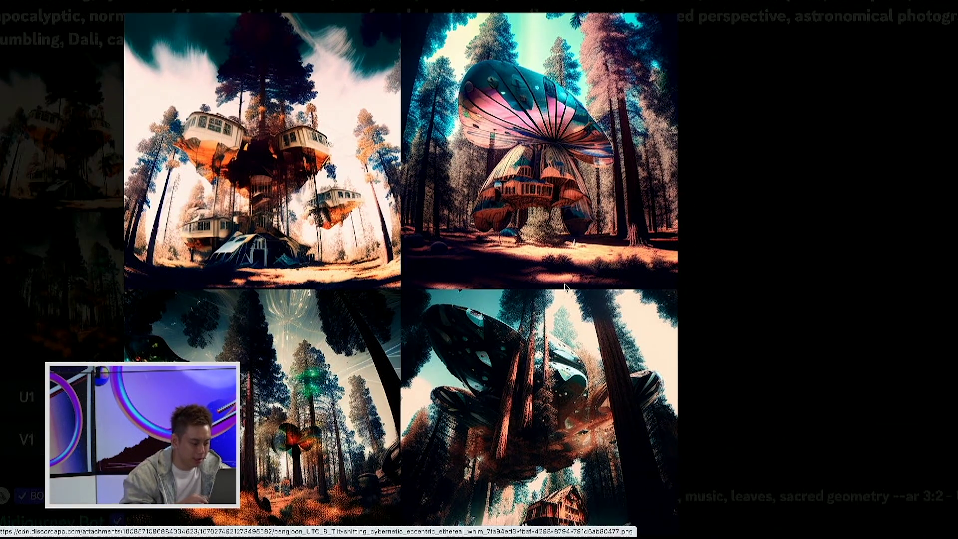
pyautogui.scroll(-1, 566, 287)
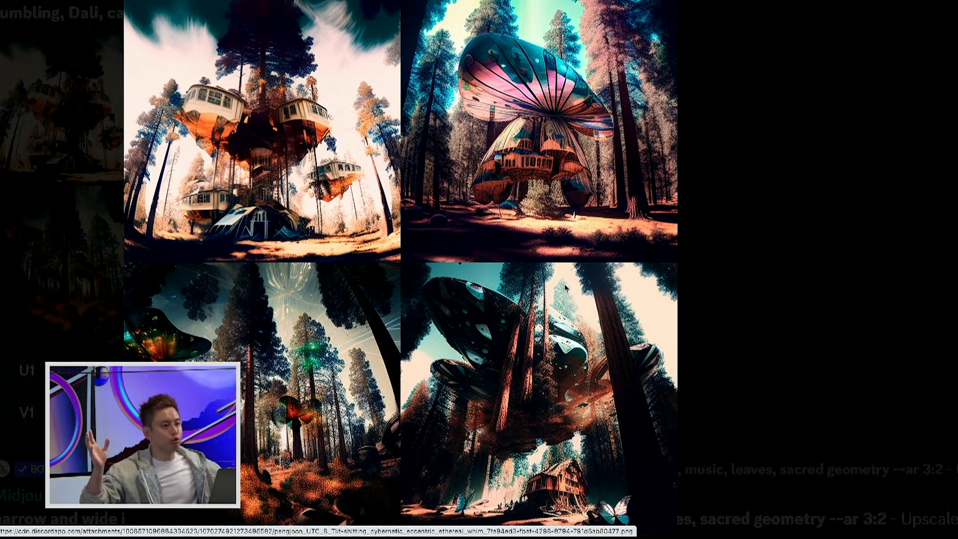